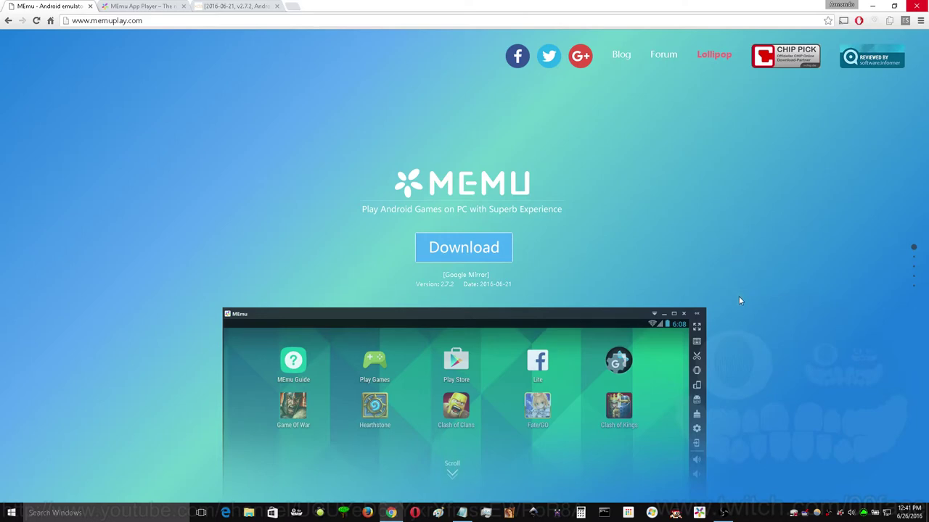
Step: Look through the feature sections of the MEmu homepage, including performance, compatibility and multiple instances
scroll(746, 298, down, 1)
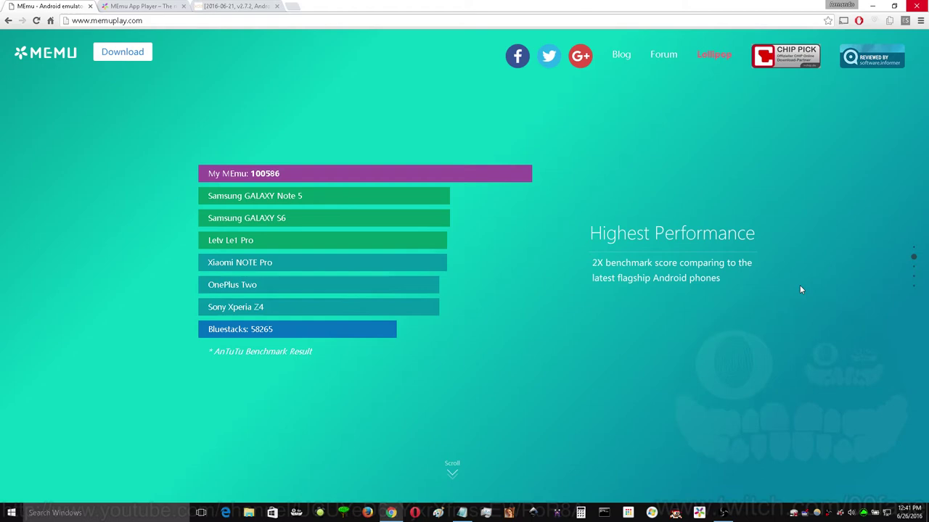
scroll(800, 290, down, 1)
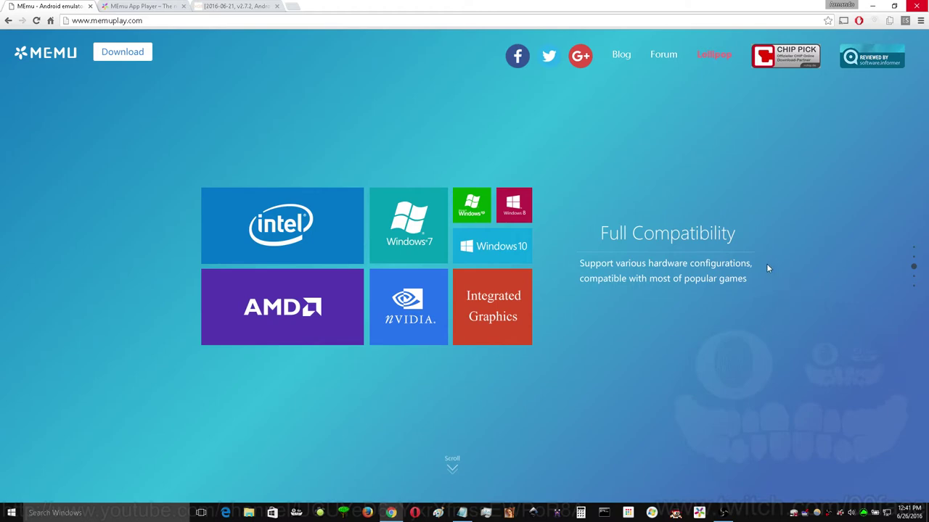
scroll(747, 255, up, 1)
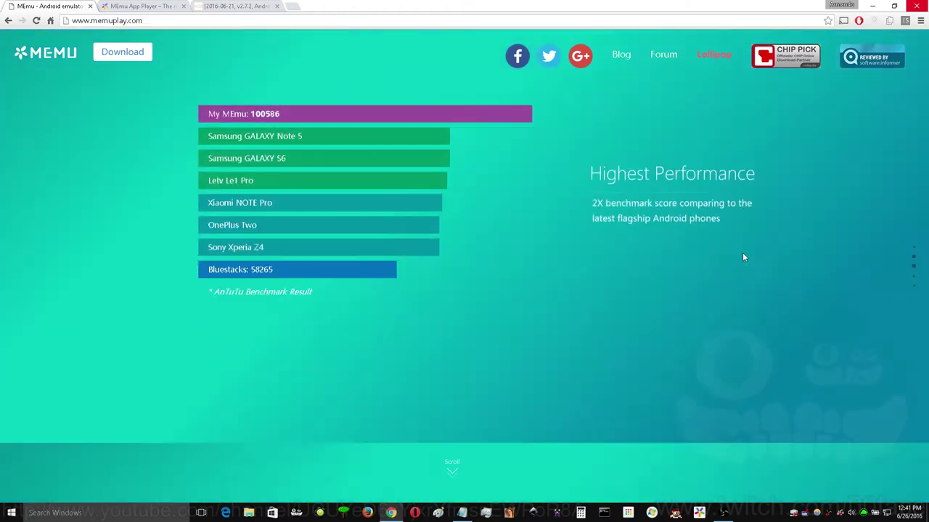
scroll(742, 257, down, 2)
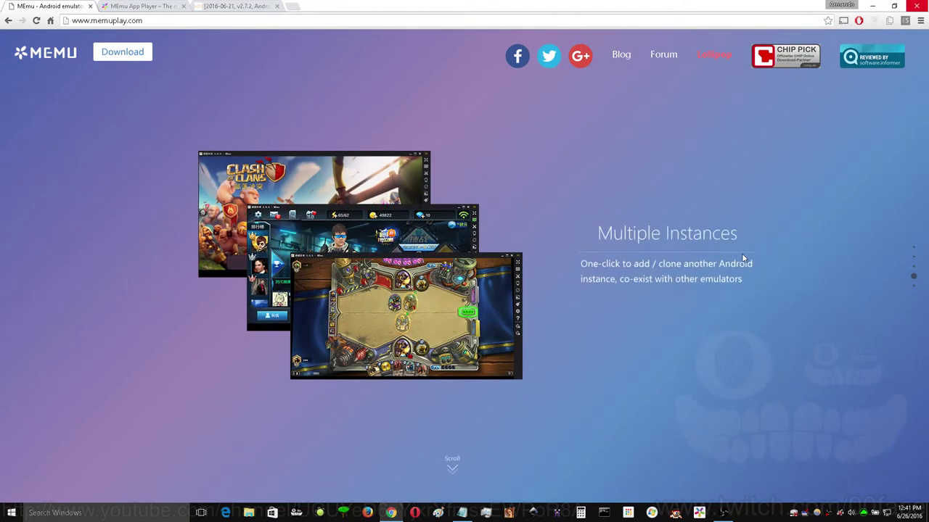
scroll(645, 269, down, 1)
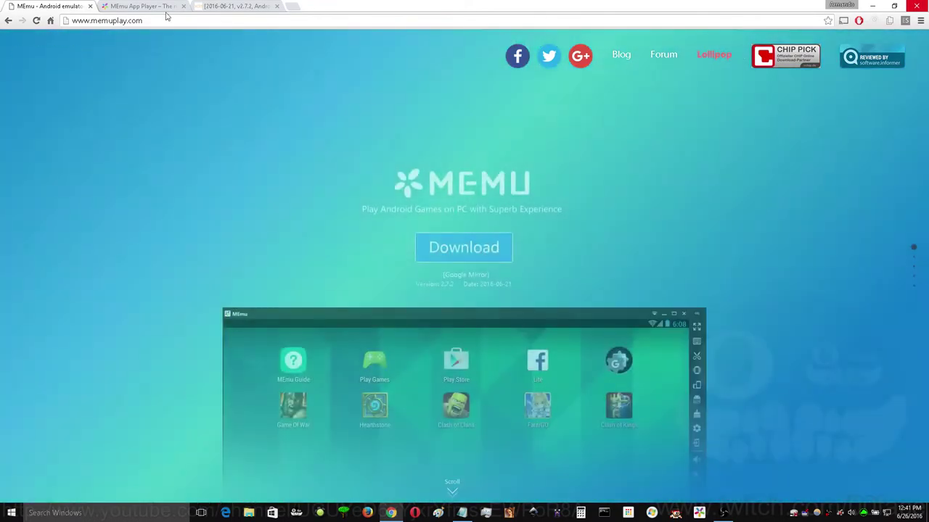
Step: Look over the featured posts on the MEmu blog, including the Android 5.1.1 Public Beta post
click(168, 5)
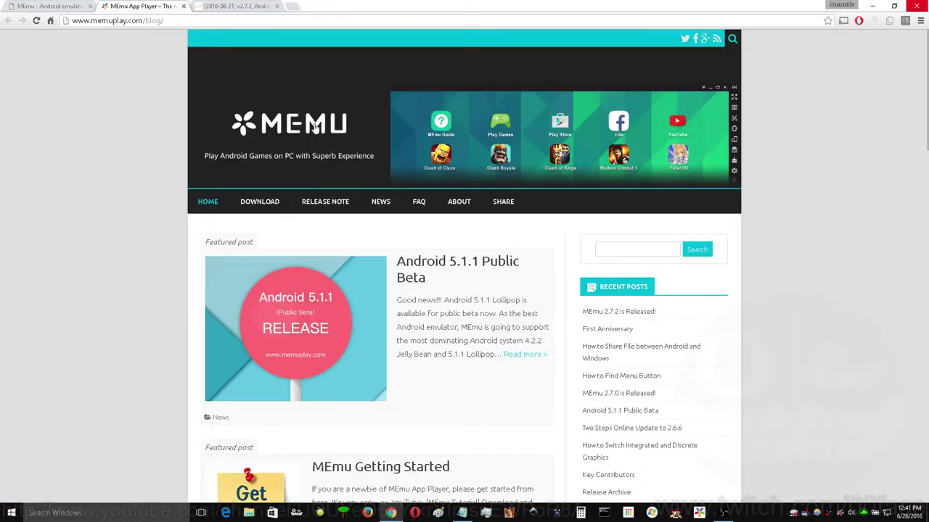
scroll(468, 275, down, 1)
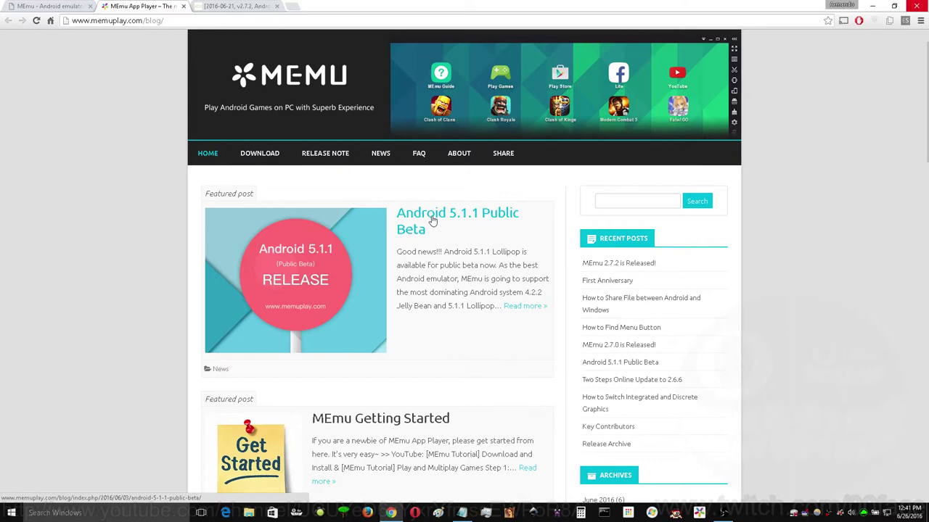
scroll(484, 279, down, 2)
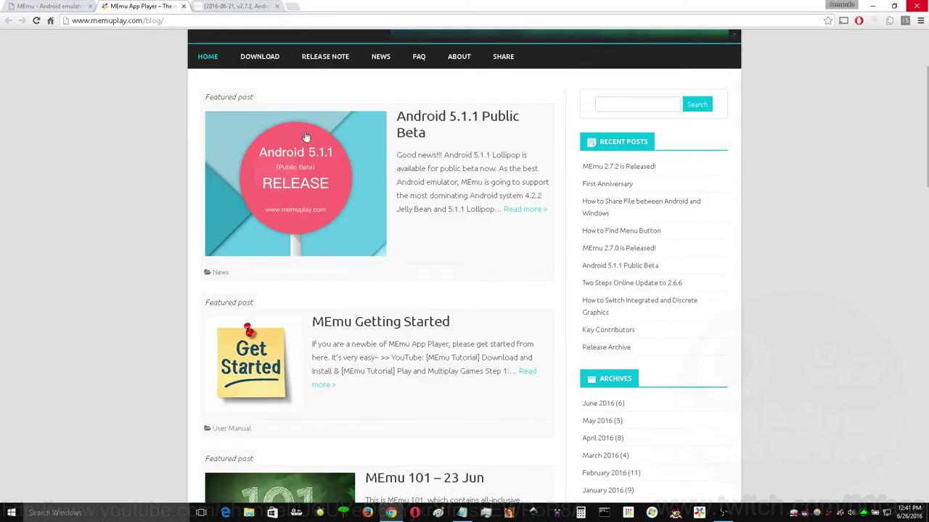
scroll(500, 276, up, 3)
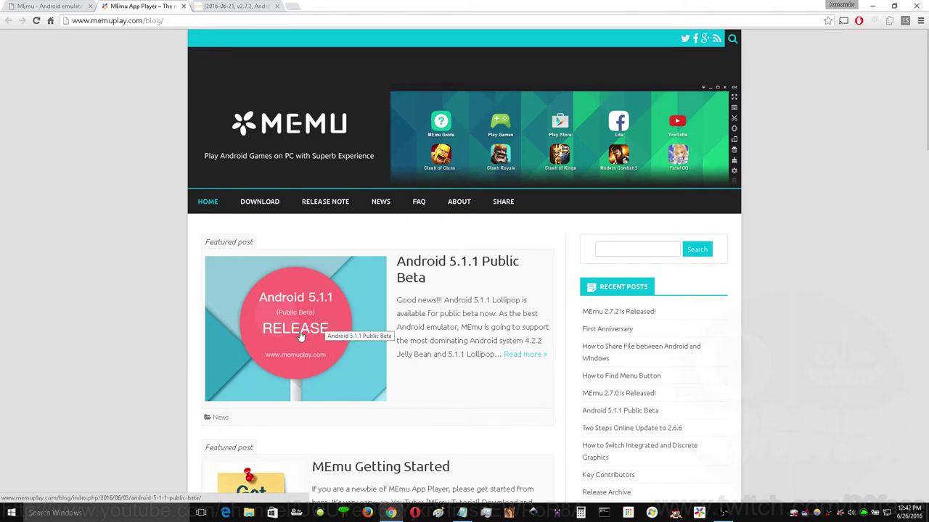
scroll(286, 341, down, 1)
scroll(349, 312, up, 1)
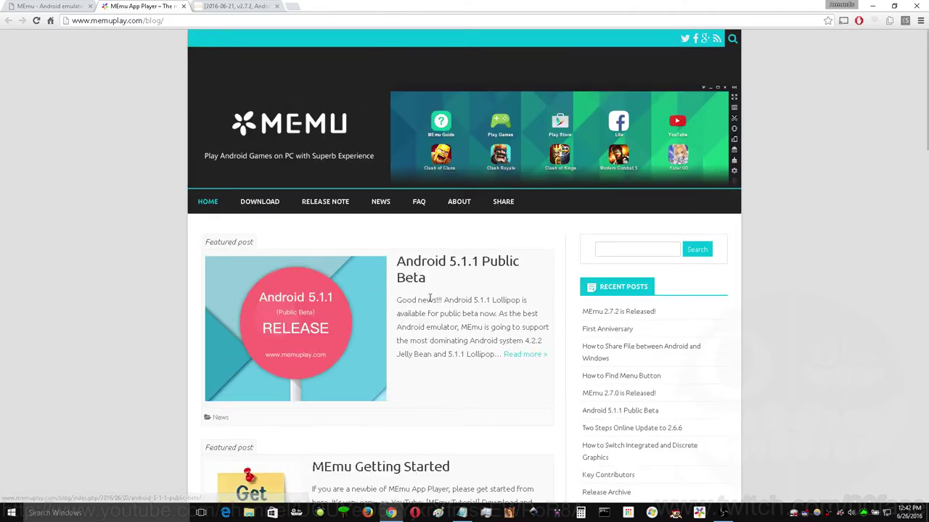
Step: Review the features, system requirements and download links in the XDA Developers thread on MEmu
click(227, 8)
scroll(358, 253, down, 3)
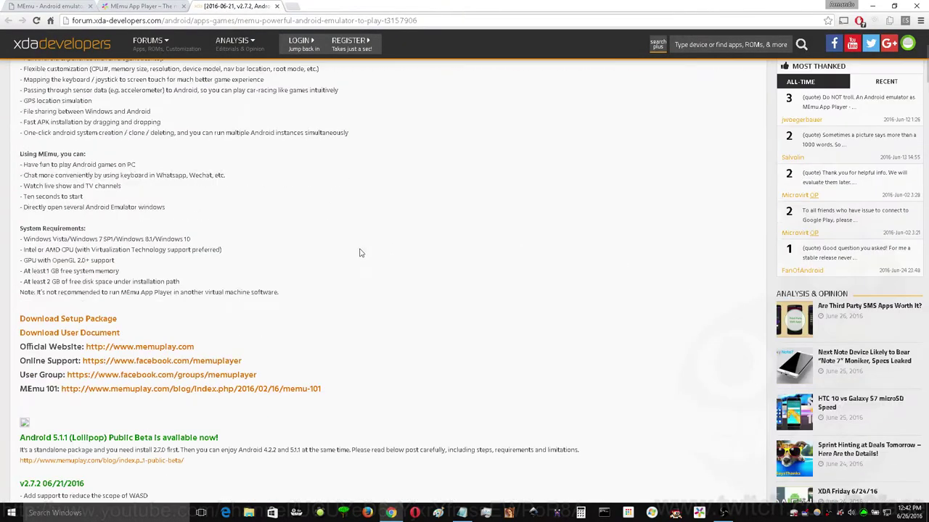
scroll(319, 288, up, 3)
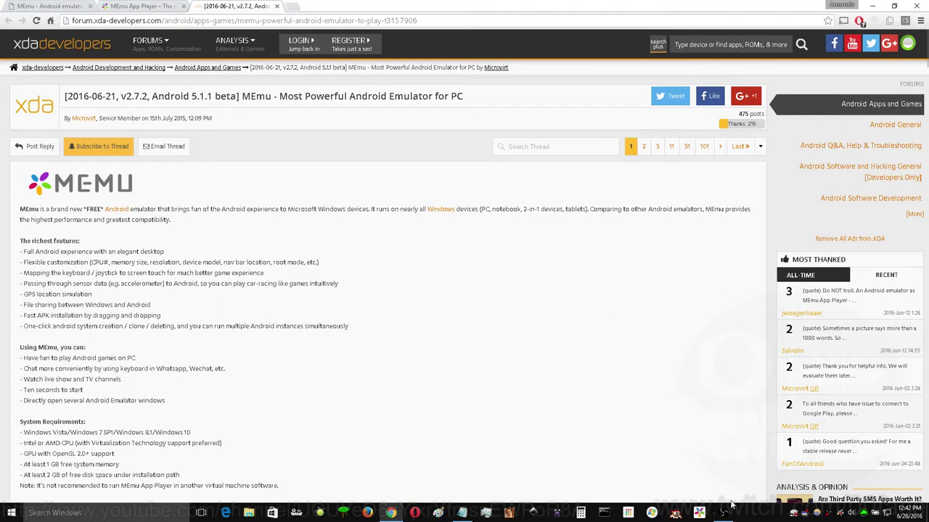
Step: Launch the MEmu emulator, allow it to make changes to the PC, and close the browser
click(700, 513)
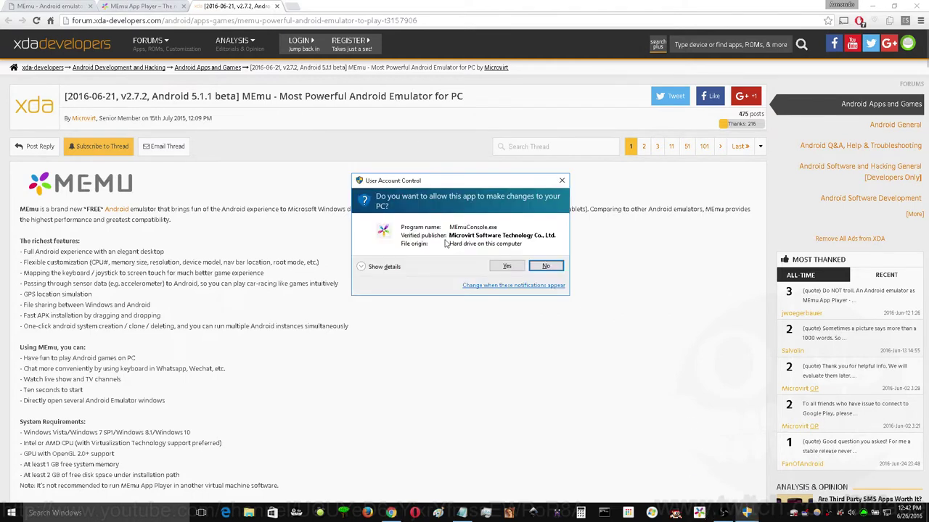
click(507, 267)
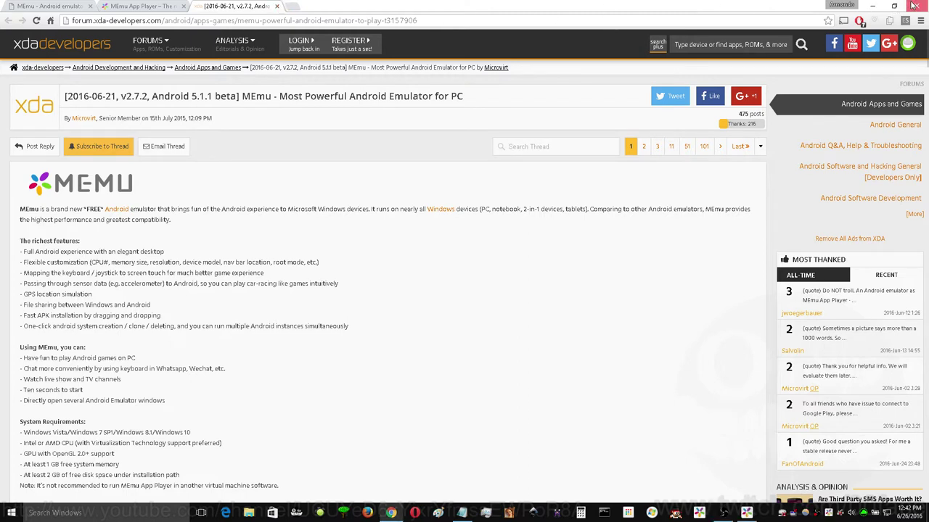
click(914, 6)
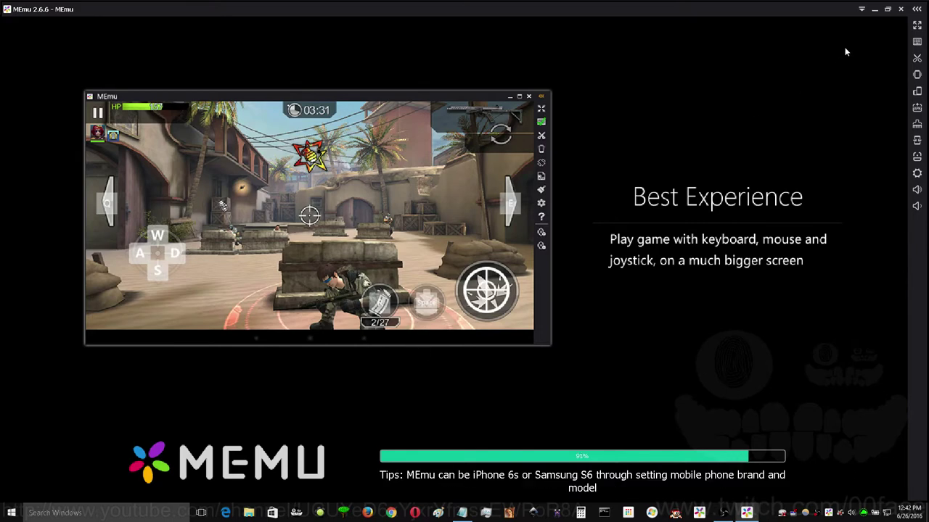
Step: Read the FAQ answers about the illegal-use pop-up and the unresponsive Guide, and close the FAQ
click(862, 9)
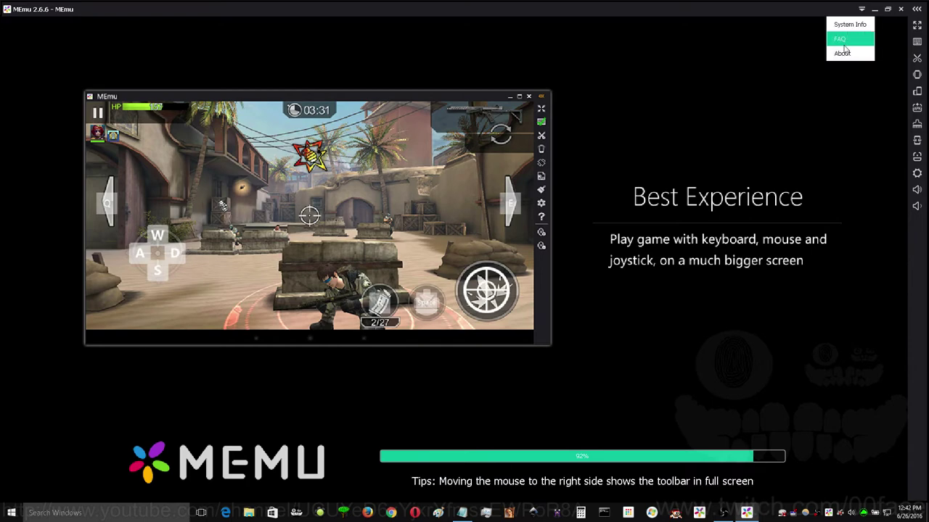
click(844, 40)
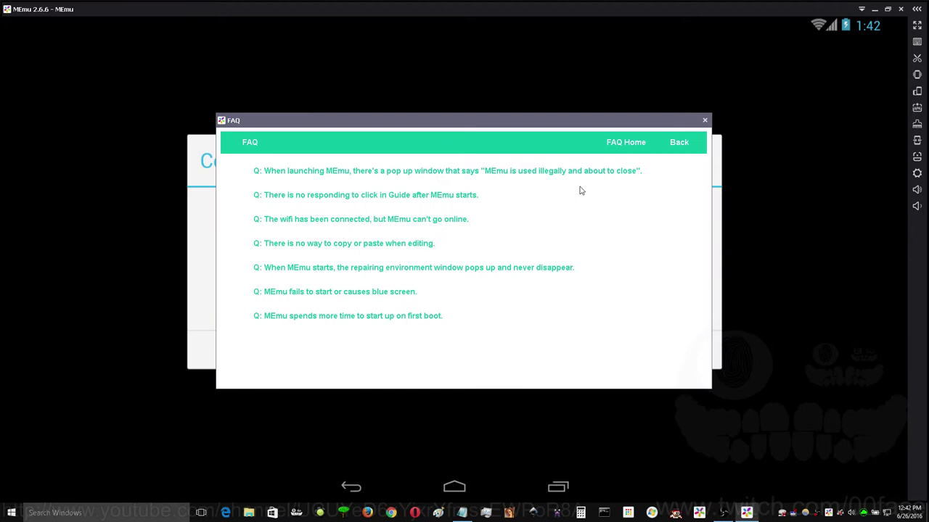
click(391, 172)
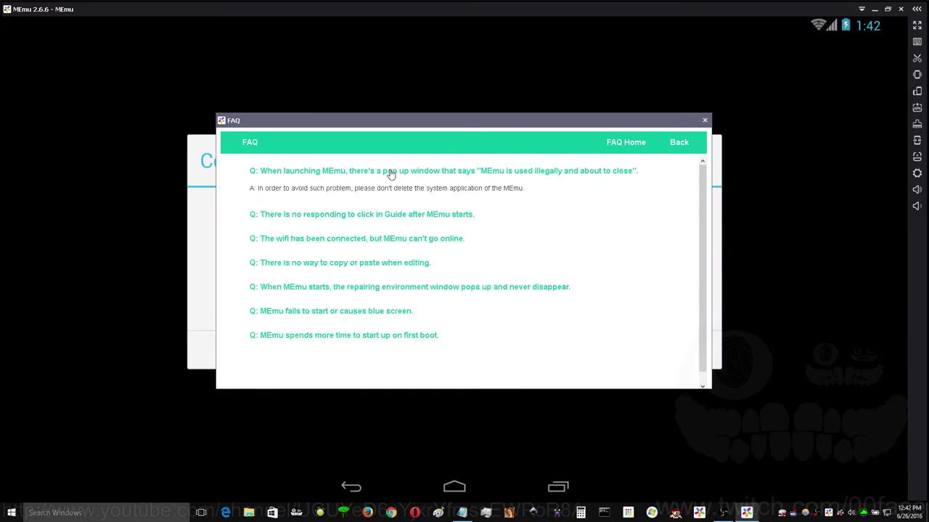
click(394, 175)
drag(424, 122, 464, 98)
click(485, 174)
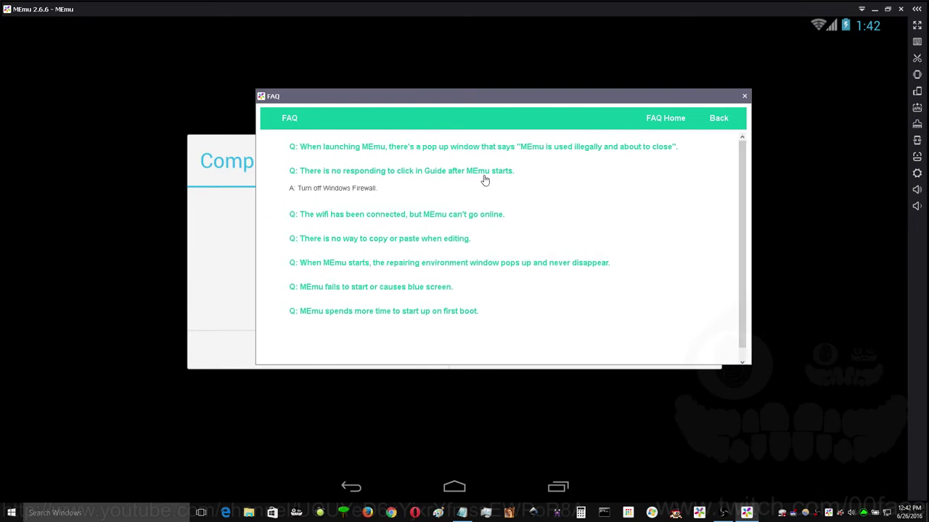
click(744, 96)
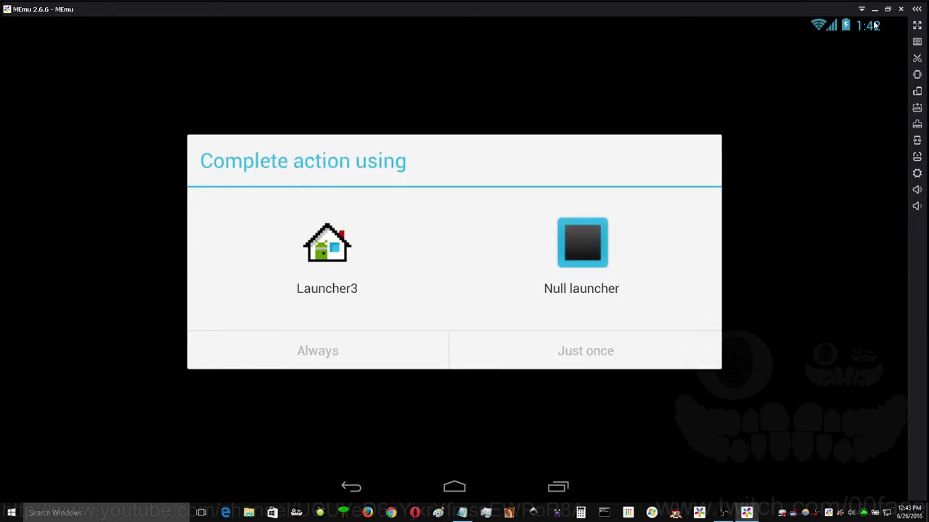
Step: Check for an update from MEmu's About window, and view the System Info before closing it
right_click(827, 19)
click(843, 51)
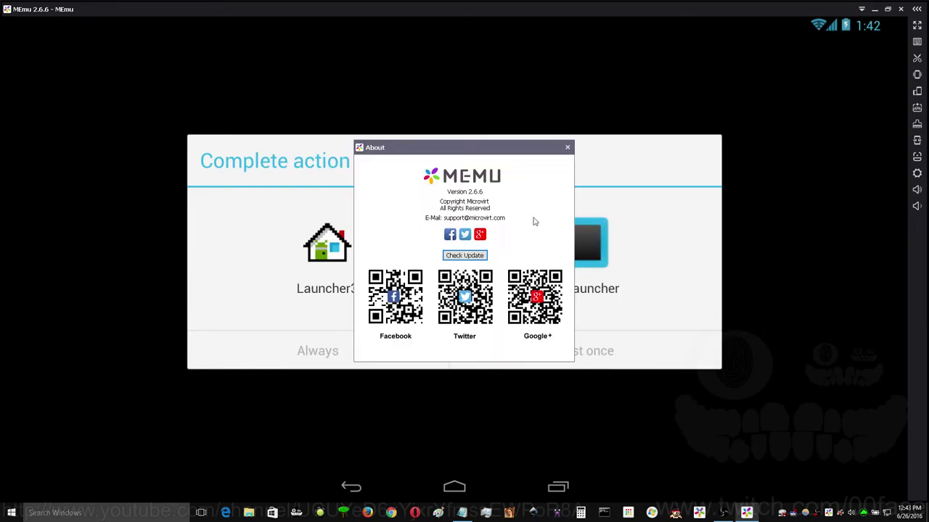
click(466, 257)
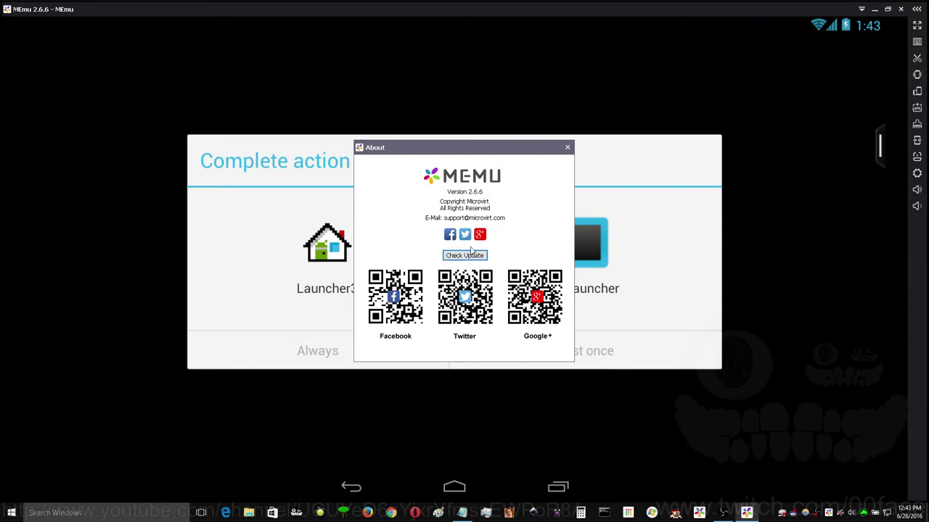
click(567, 147)
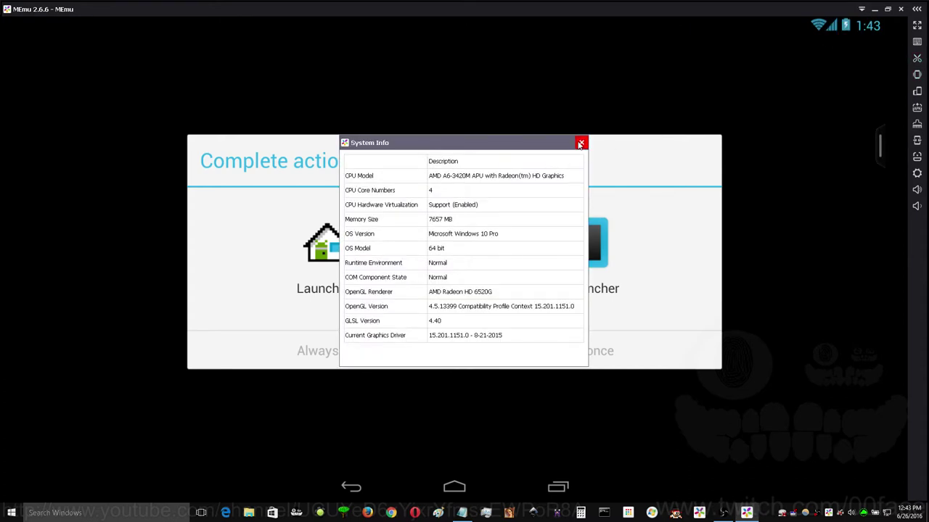
click(580, 143)
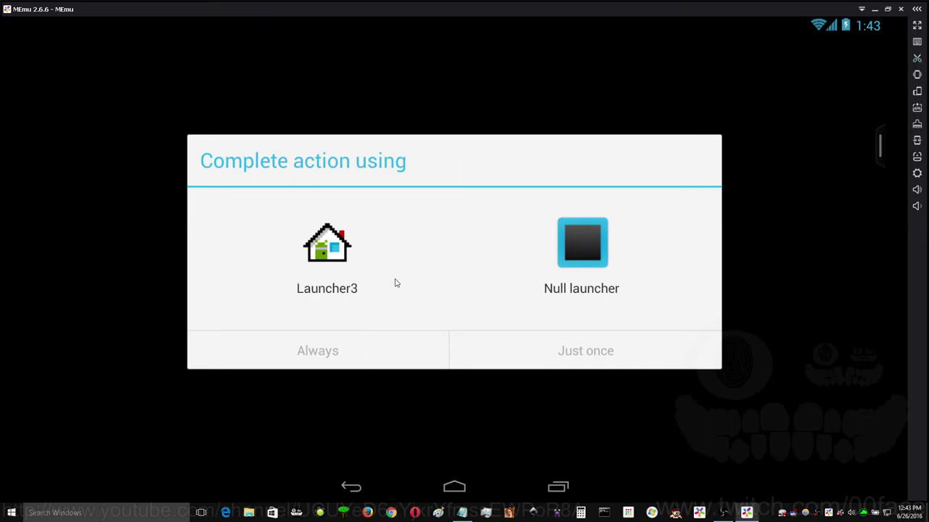
Step: Choose Launcher3 as the home launcher, leave the key mapping overlay, and swipe through the home screen pages
click(340, 269)
key(ctrl+F1)
click(339, 265)
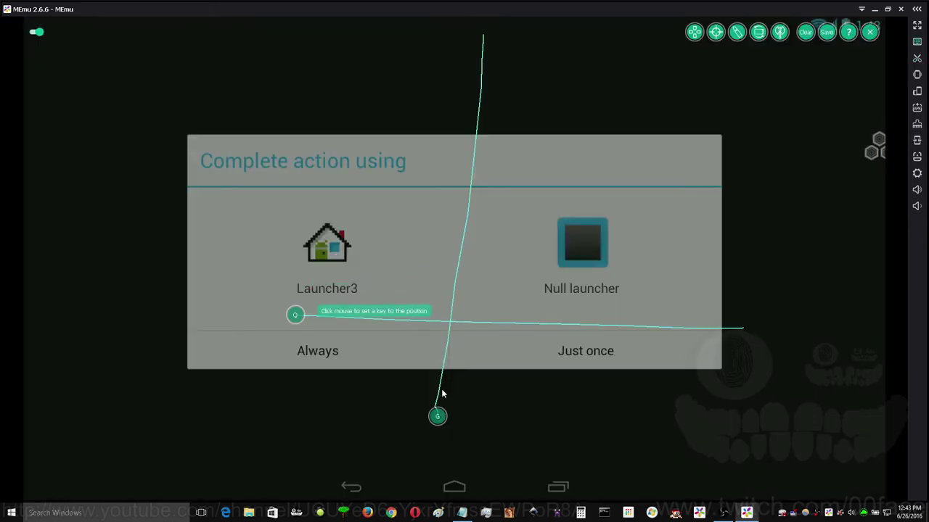
key(Escape)
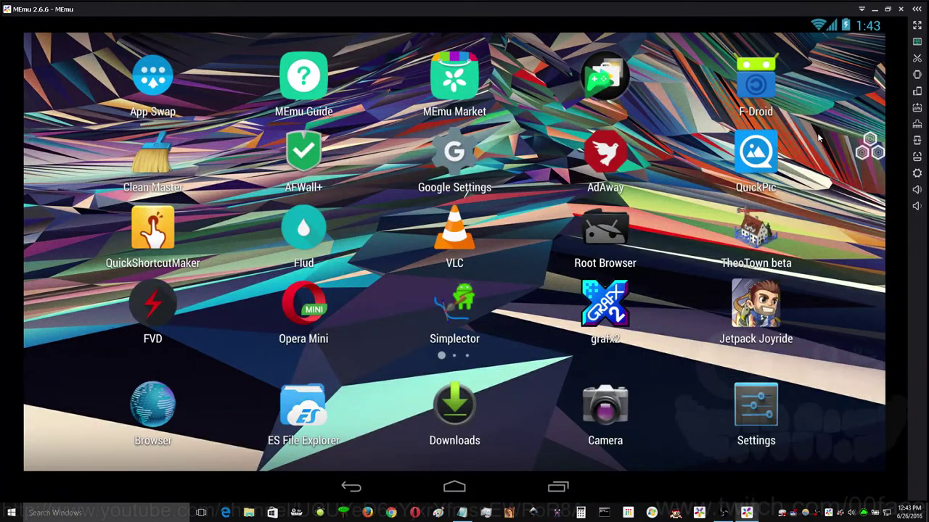
drag(782, 100, 383, 192)
drag(377, 250, 802, 241)
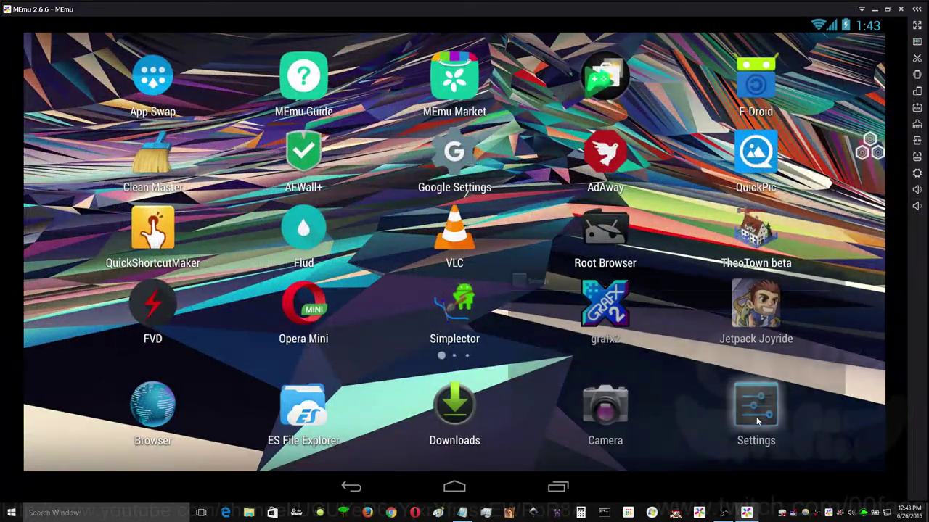
Step: View the Developer options in the Android Settings and return to the home screen
click(756, 416)
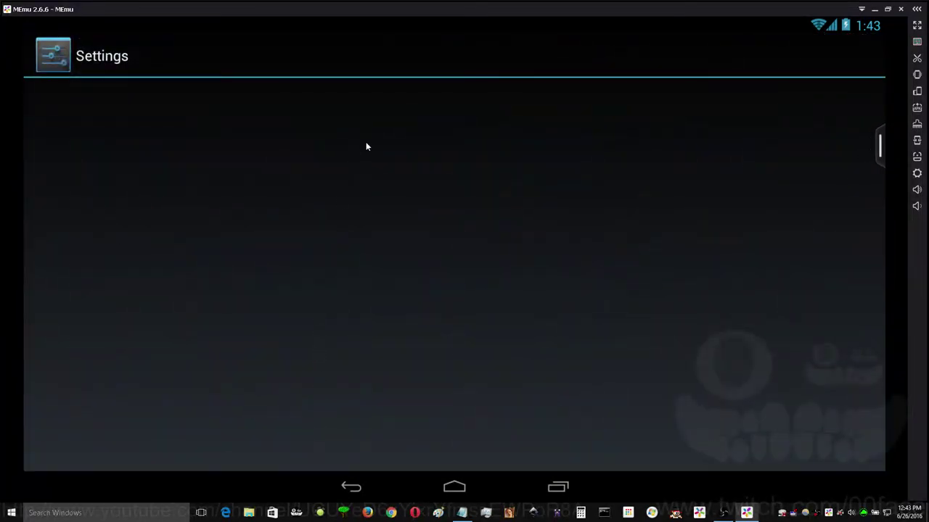
scroll(389, 338, down, 10)
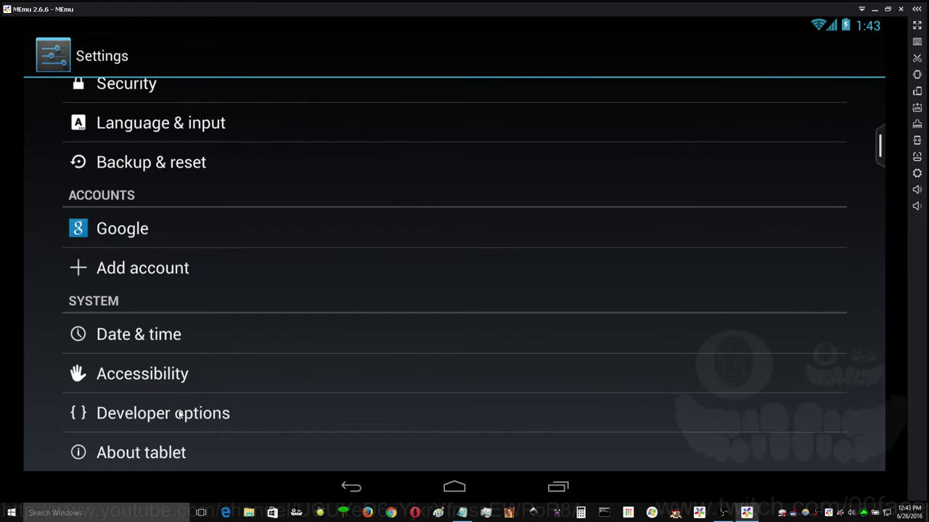
click(283, 424)
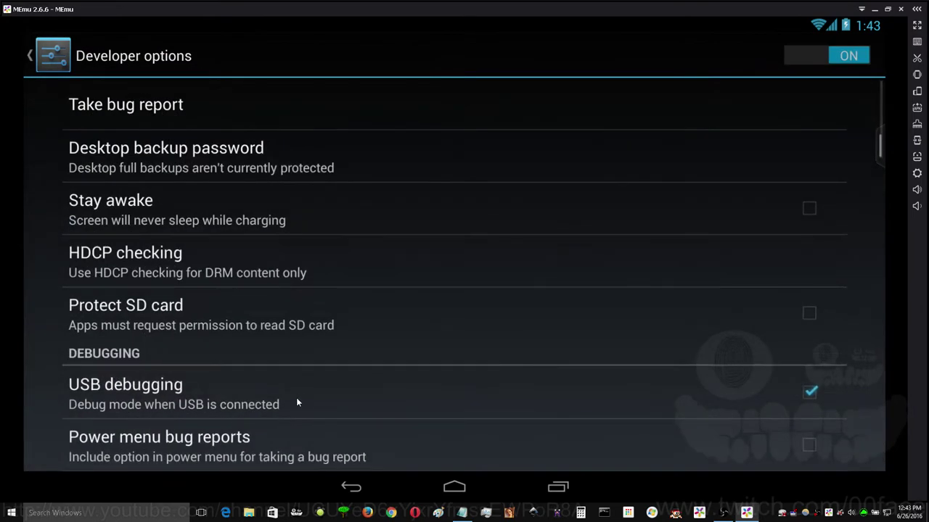
click(347, 489)
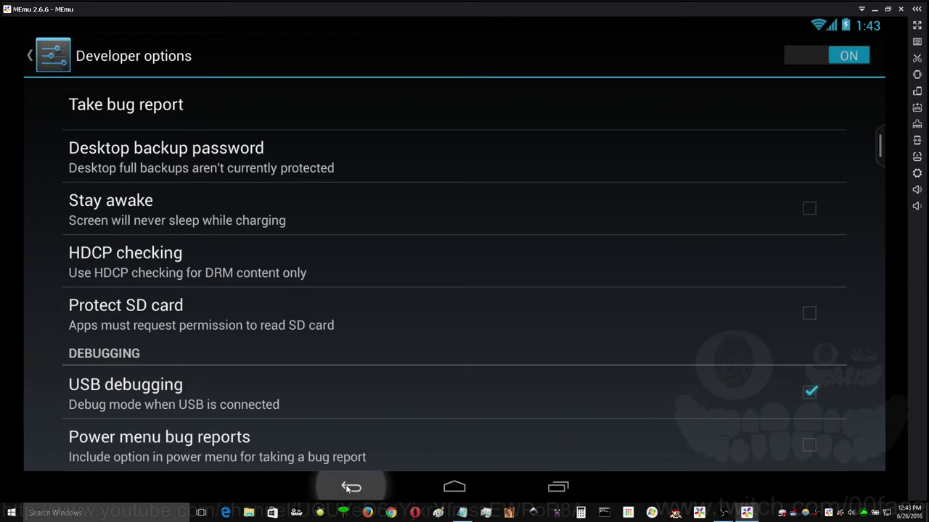
click(347, 489)
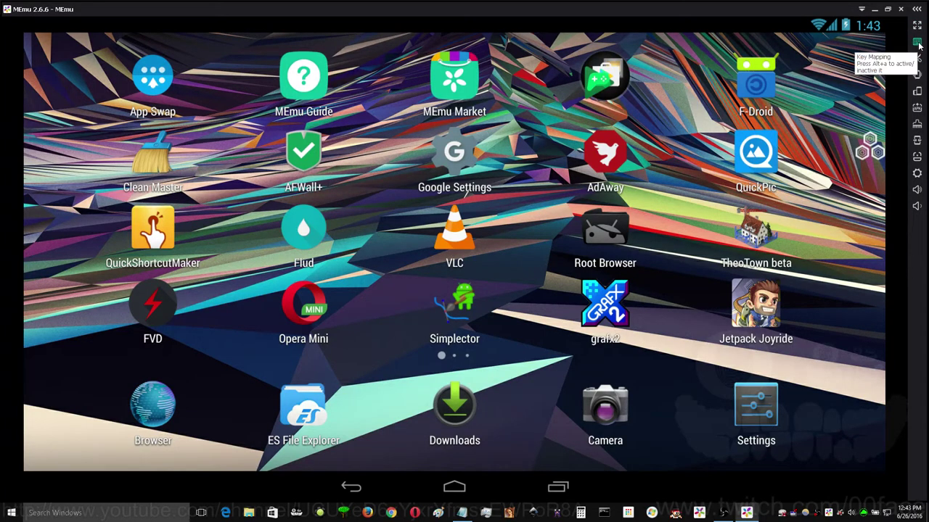
Step: Open the key mapping overlay and delete the vertical swipe mapped to the G key
click(917, 43)
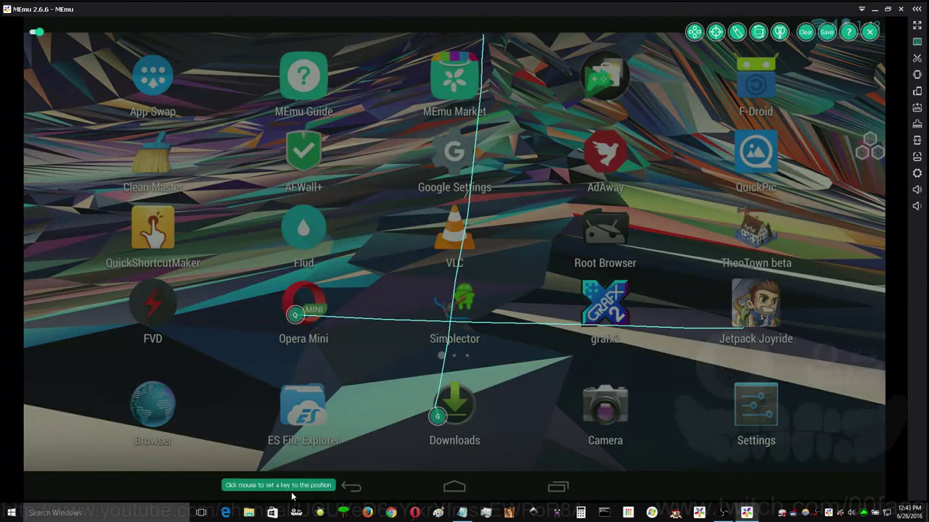
click(454, 423)
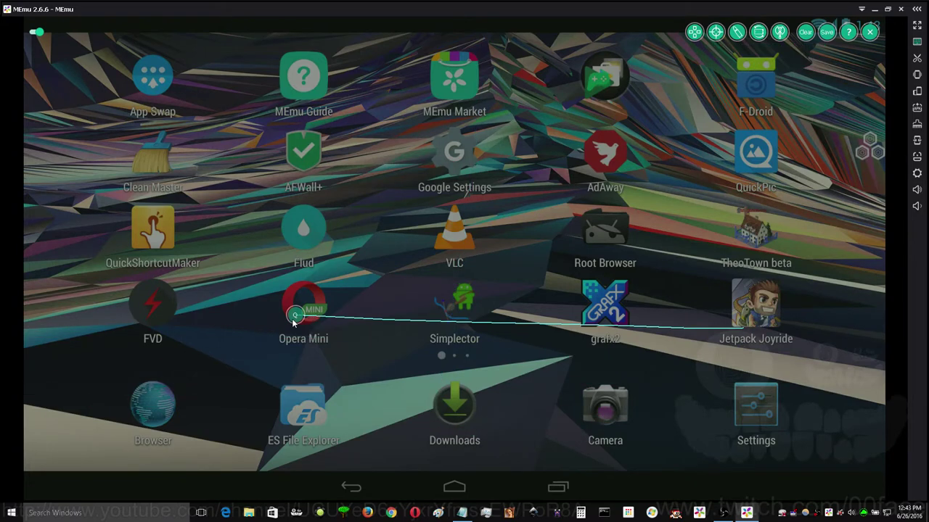
Step: Draw two trial horizontal swipe mappings across the home screen icons, and delete both
drag(299, 277, 790, 267)
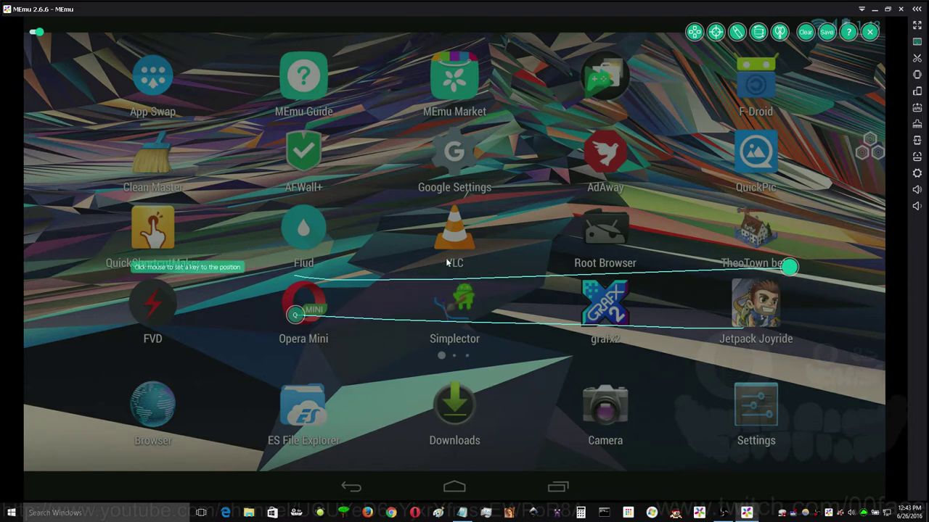
drag(783, 227, 188, 222)
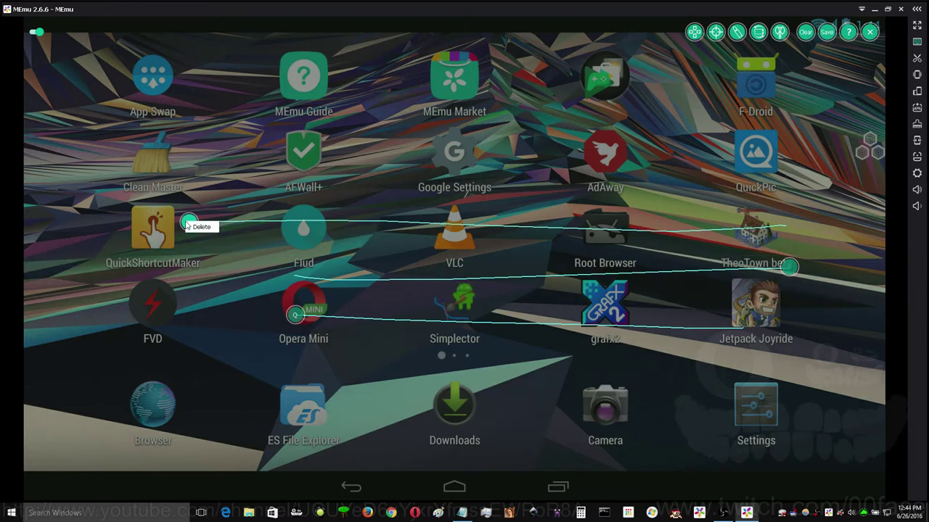
click(203, 231)
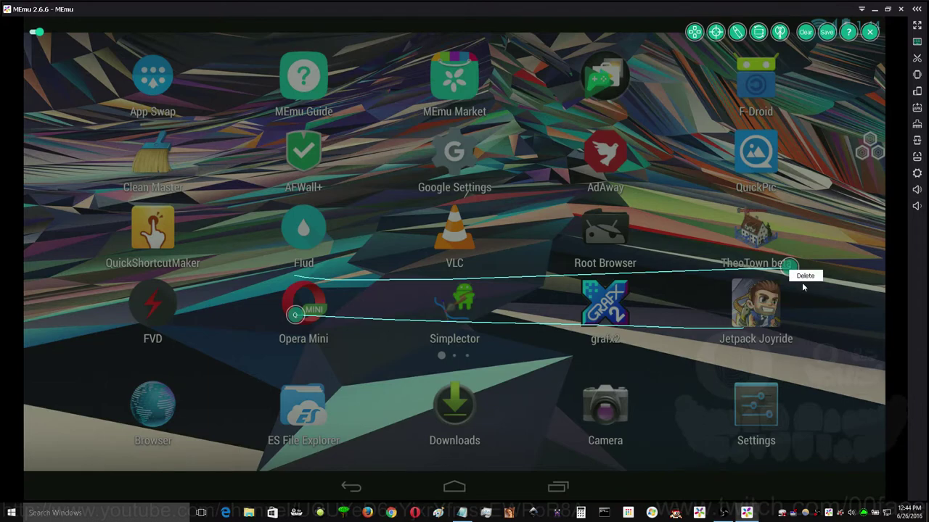
click(802, 271)
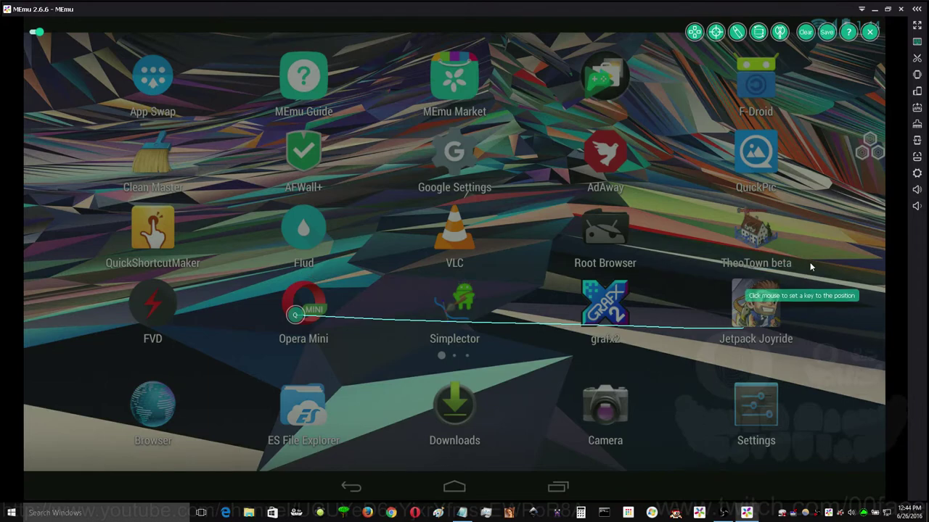
Step: Save the key mapping, and swipe to the second home screen page and back
click(826, 32)
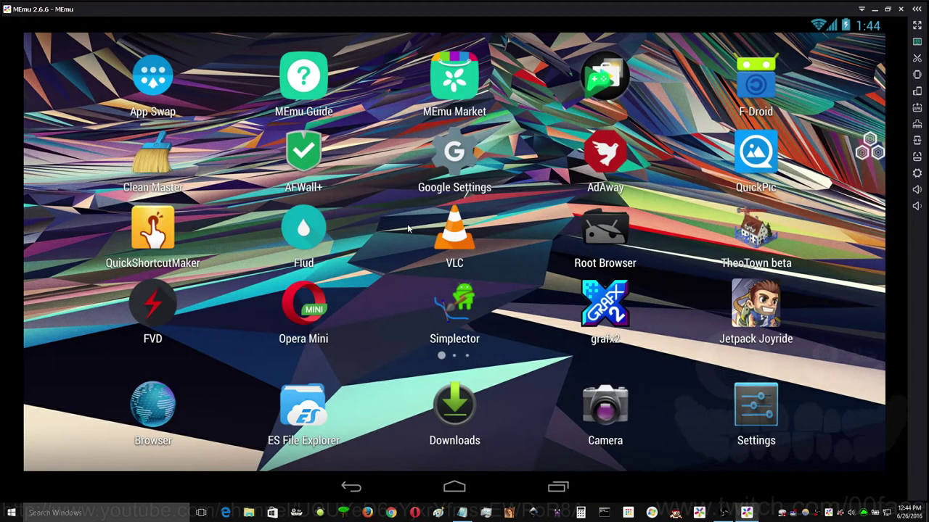
scroll(403, 223, down, 1)
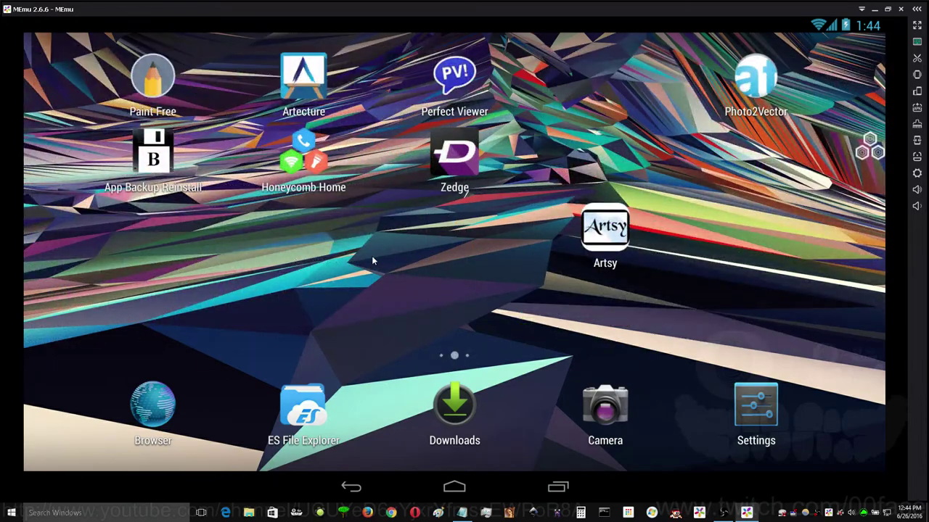
drag(220, 278, 674, 252)
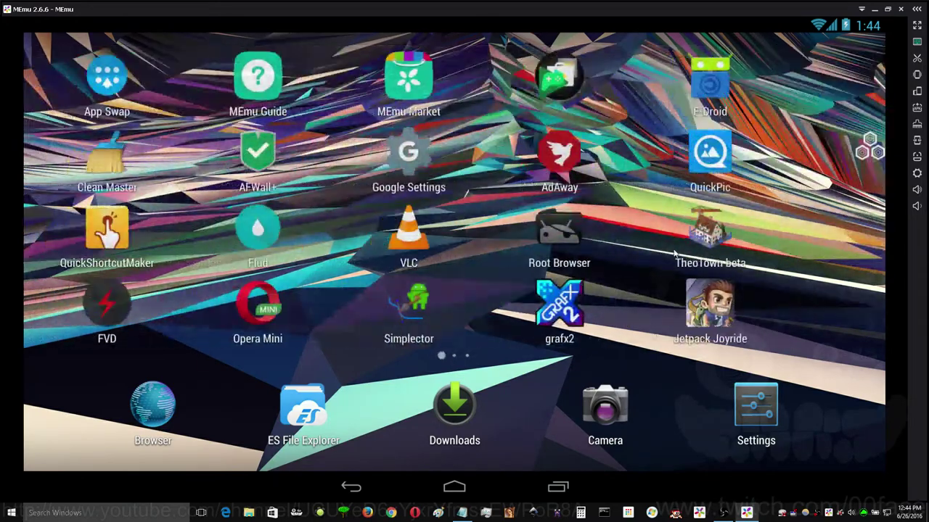
Step: Take a screenshot of the home screen, and rotate the emulator to portrait and back to landscape
click(918, 61)
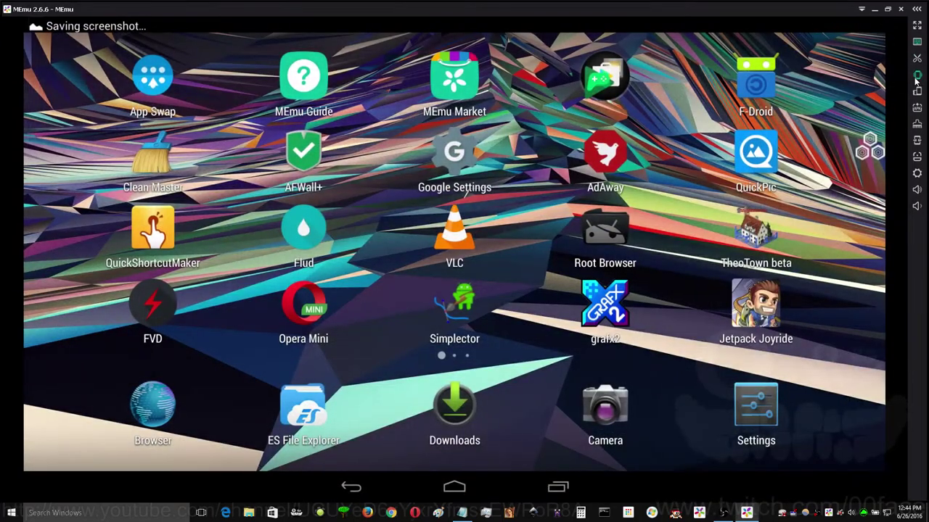
click(916, 93)
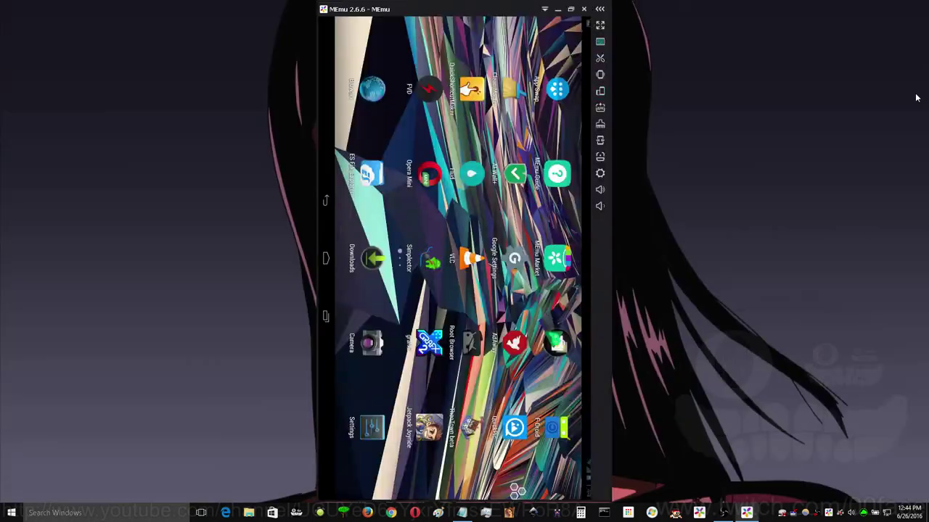
click(600, 92)
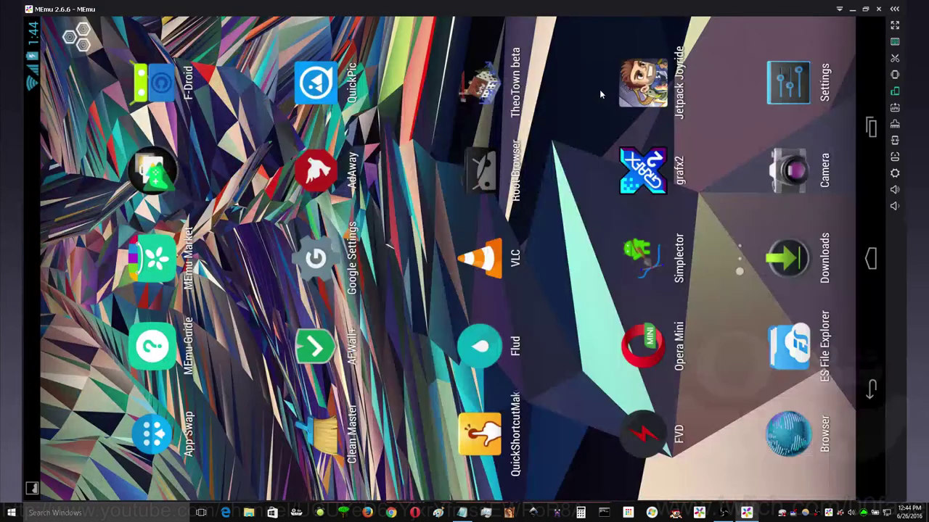
Step: View the file picker for installing an Android application, cancel it, and maximize the emulator window
click(892, 110)
click(894, 111)
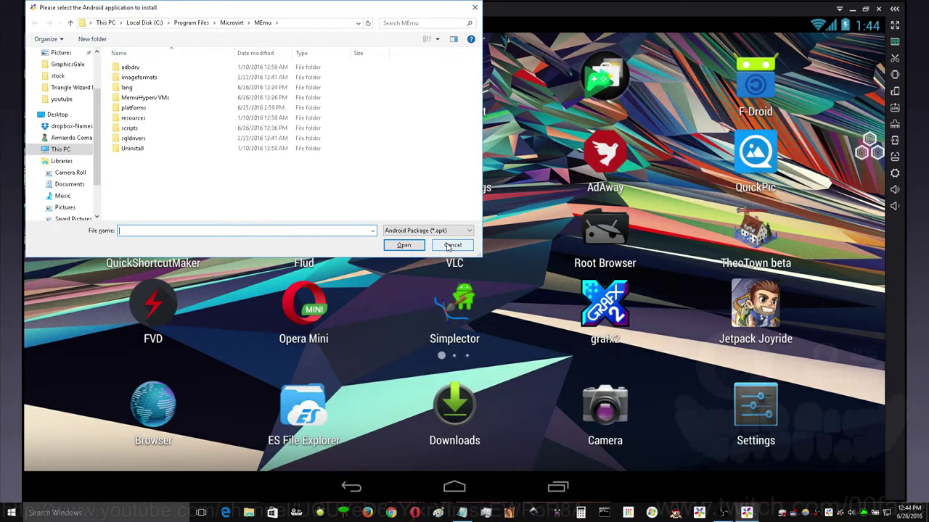
click(450, 246)
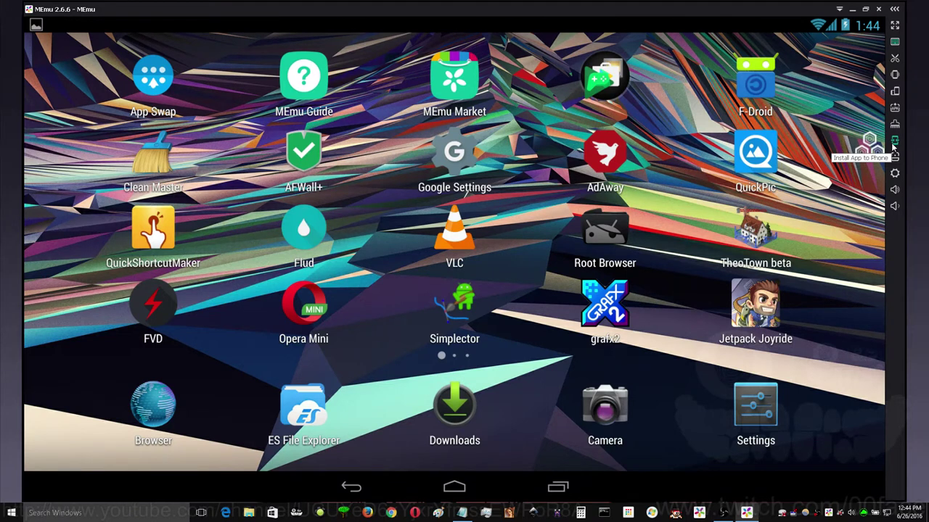
click(866, 9)
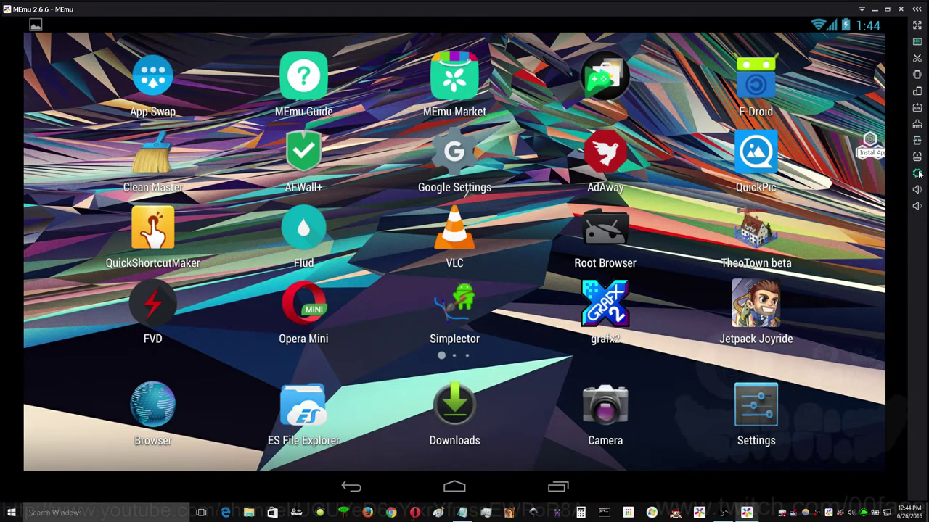
Step: View the General emulator settings and the Window Position options, leaving it at Default
click(917, 174)
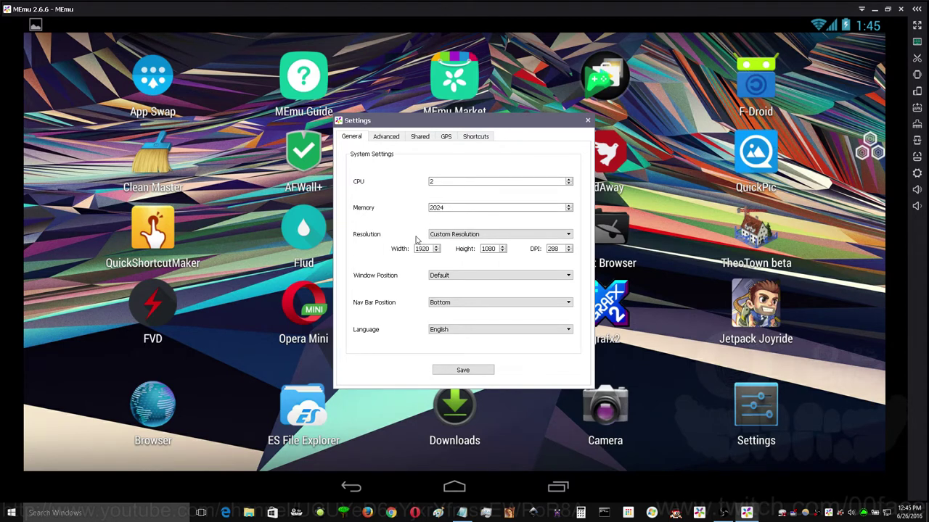
click(442, 275)
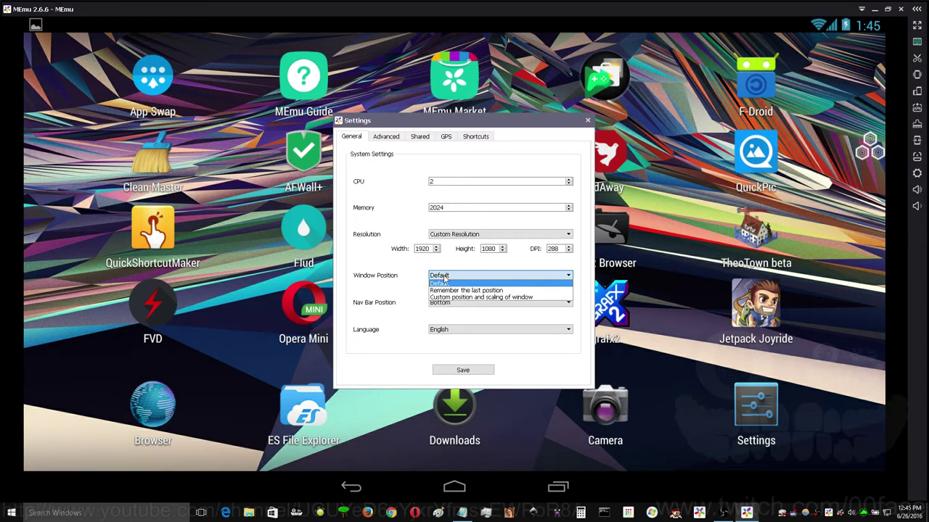
click(444, 280)
click(445, 277)
click(444, 281)
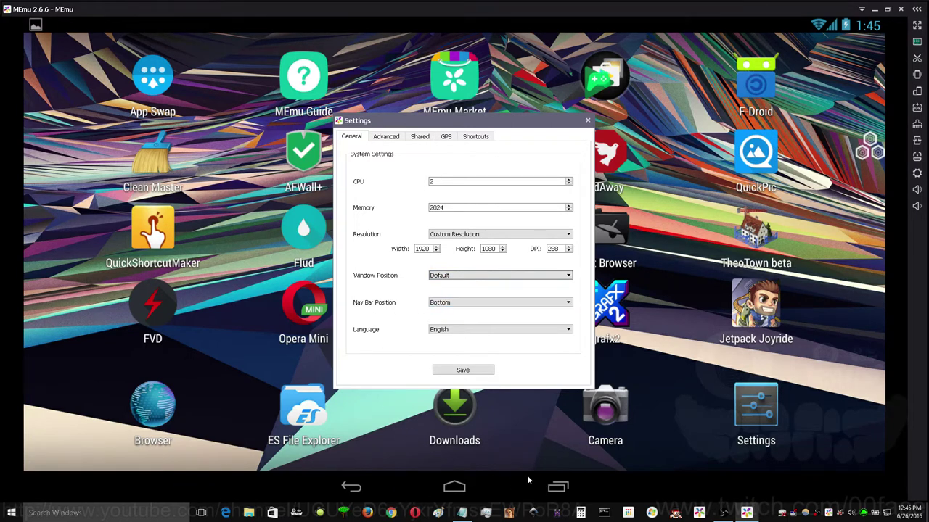
Step: Examine the Advanced emulator settings, toggling Sensor off and on, and leave Root Mode enabled
click(385, 138)
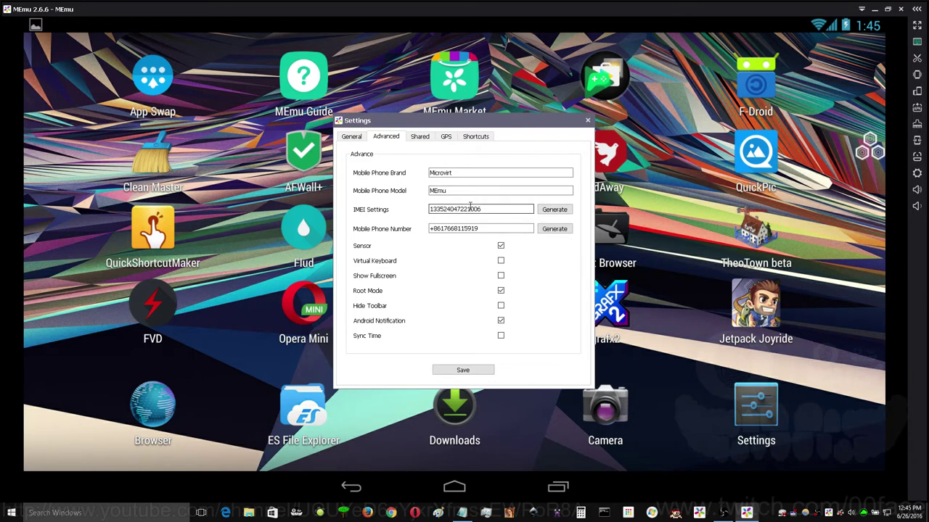
click(501, 245)
click(501, 246)
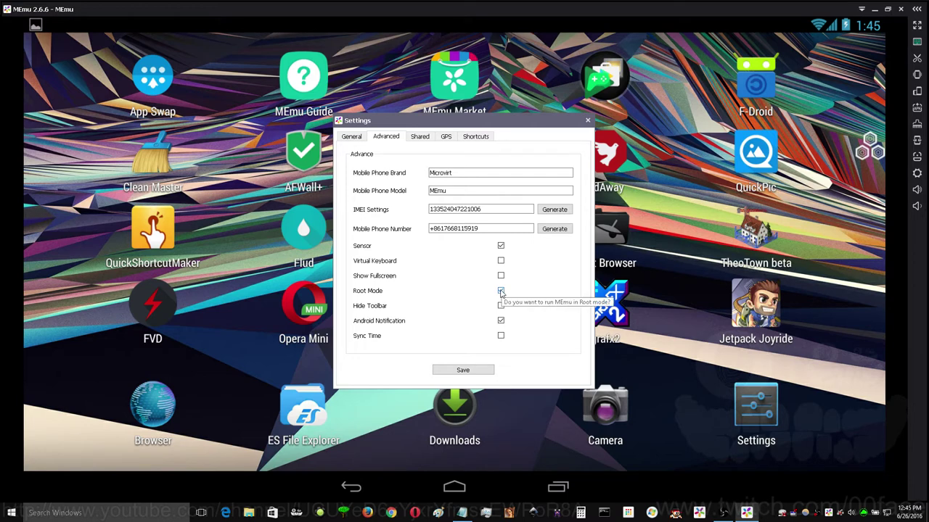
click(501, 291)
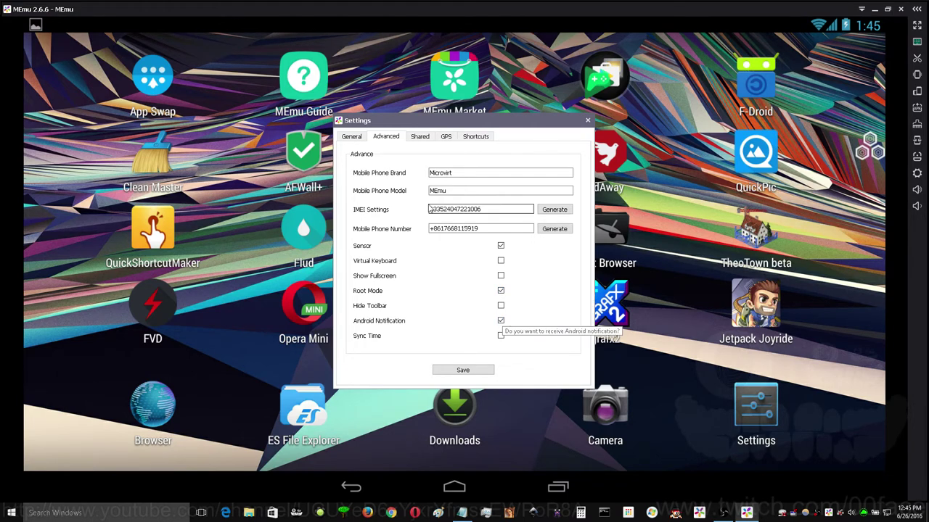
Step: View the Shared folder, GPS and Shortcuts settings, and save and close the emulator settings
click(420, 137)
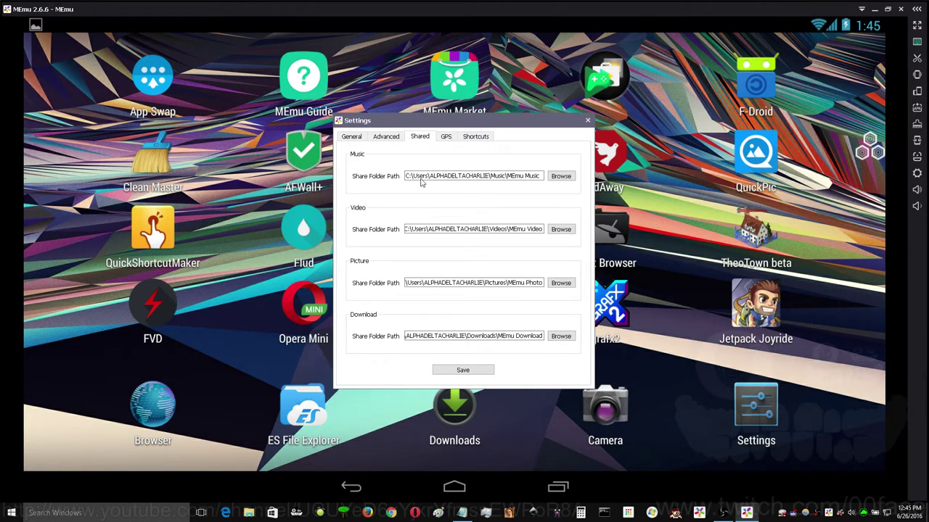
click(445, 138)
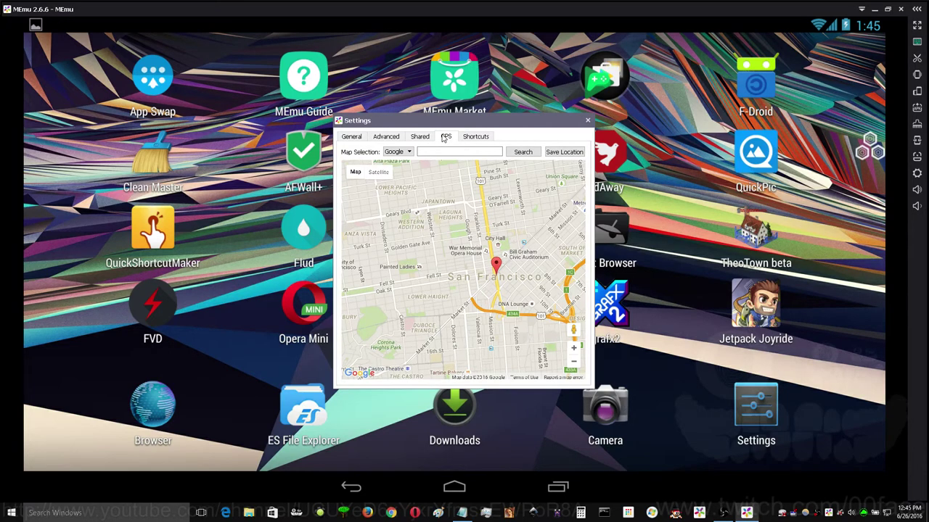
click(484, 141)
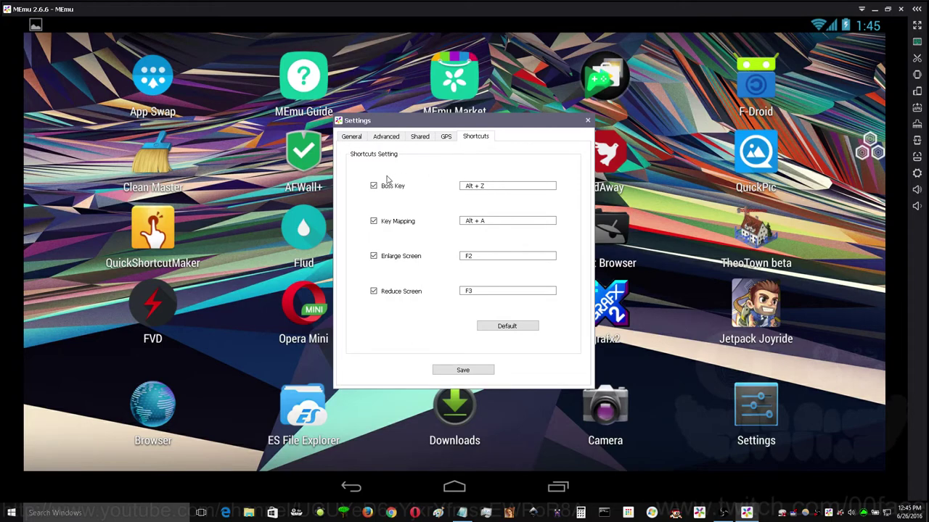
click(456, 372)
click(587, 121)
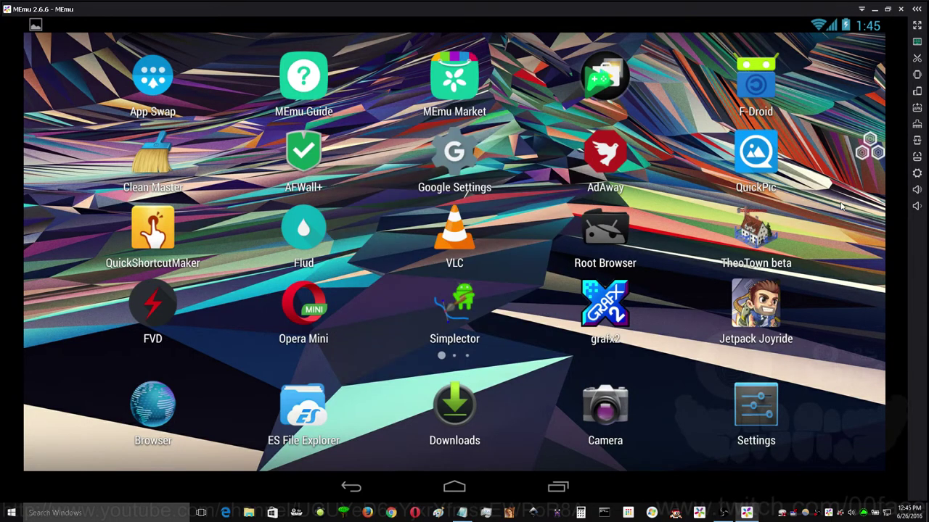
Step: Start an operation recording, and in the Android Settings turn Wi-Fi off and on and try to switch on Bluetooth
click(918, 158)
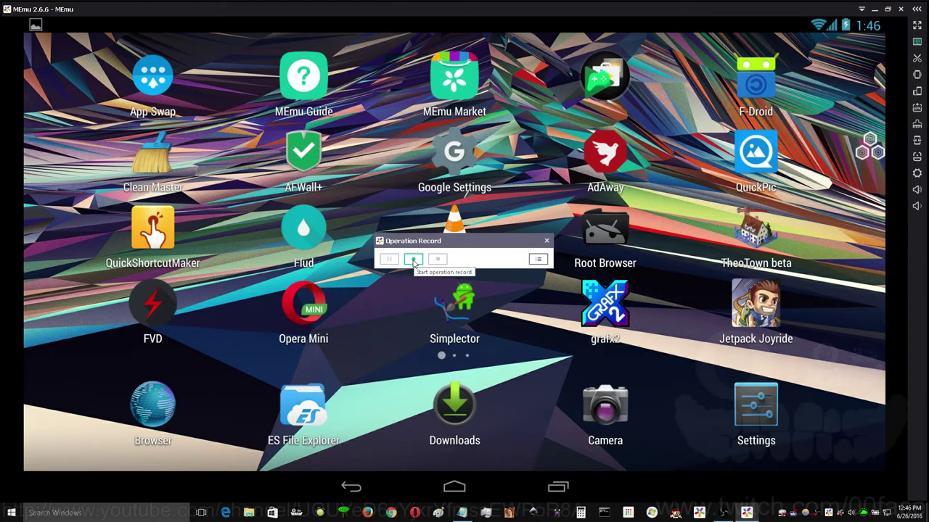
click(413, 259)
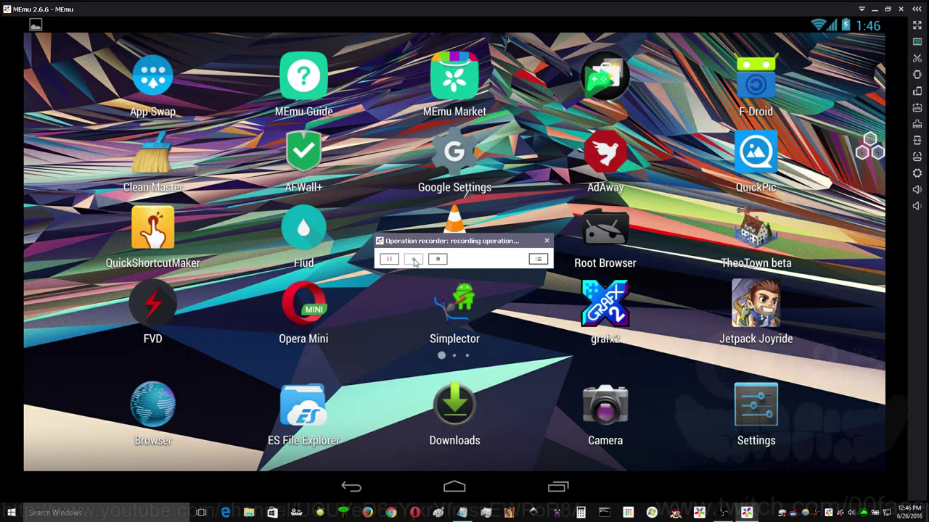
click(755, 412)
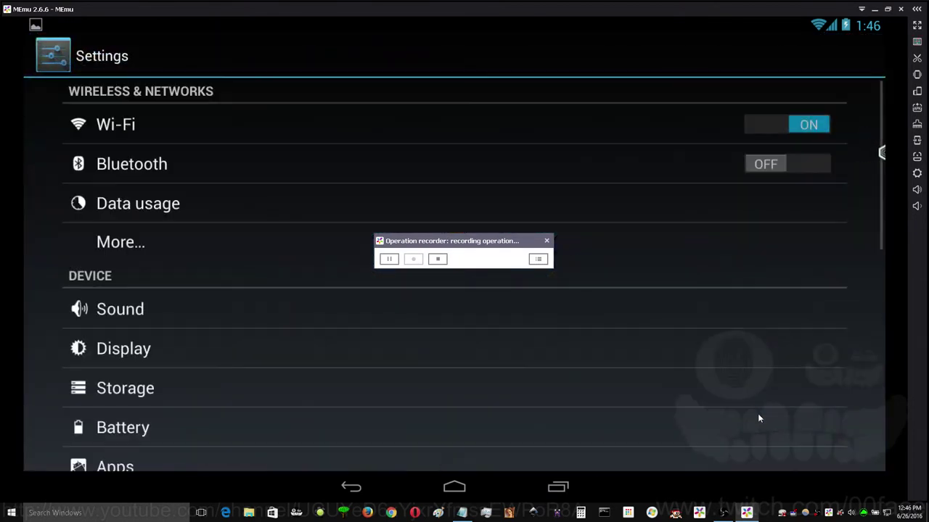
click(789, 124)
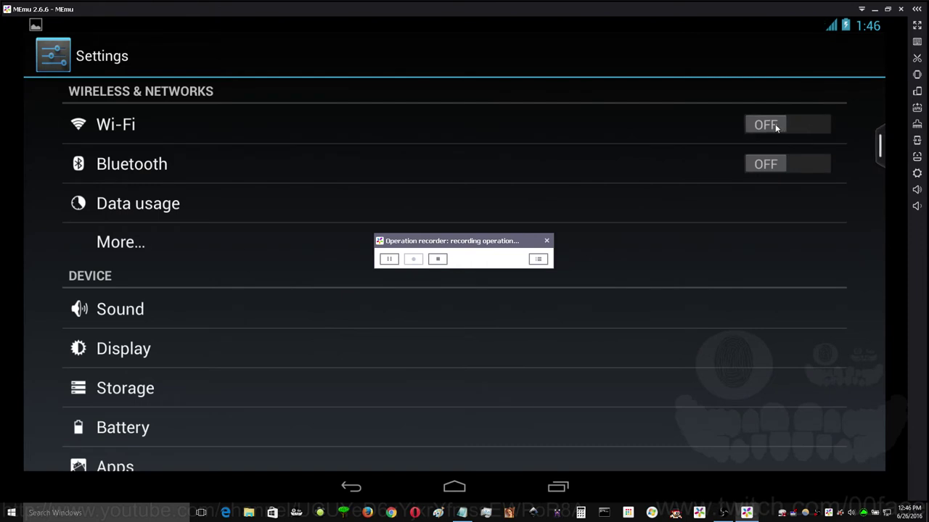
click(776, 127)
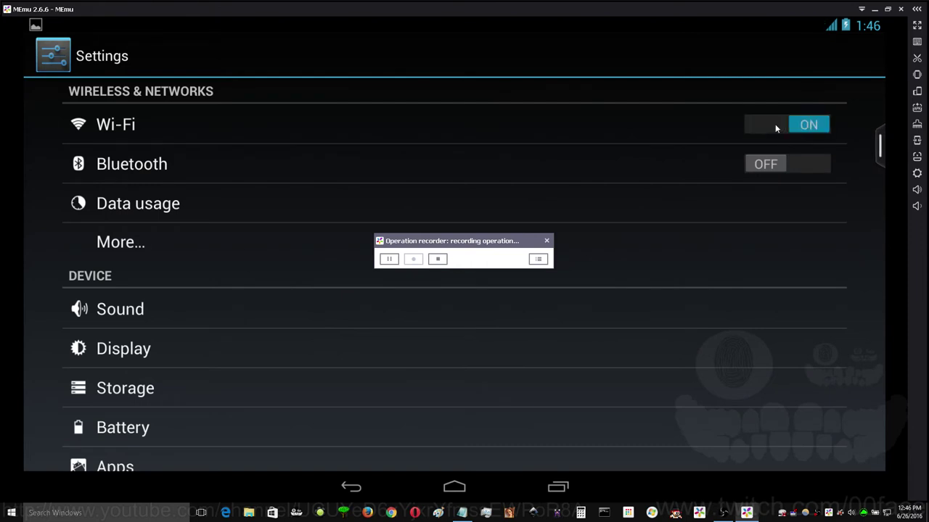
click(762, 165)
Step: Return from the Android Settings to the home screen using Launcher3
click(458, 488)
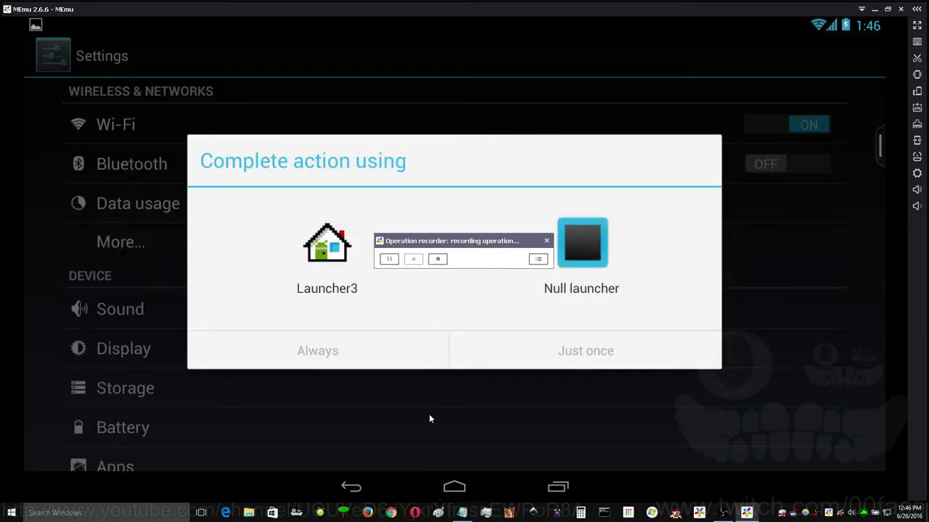
click(334, 276)
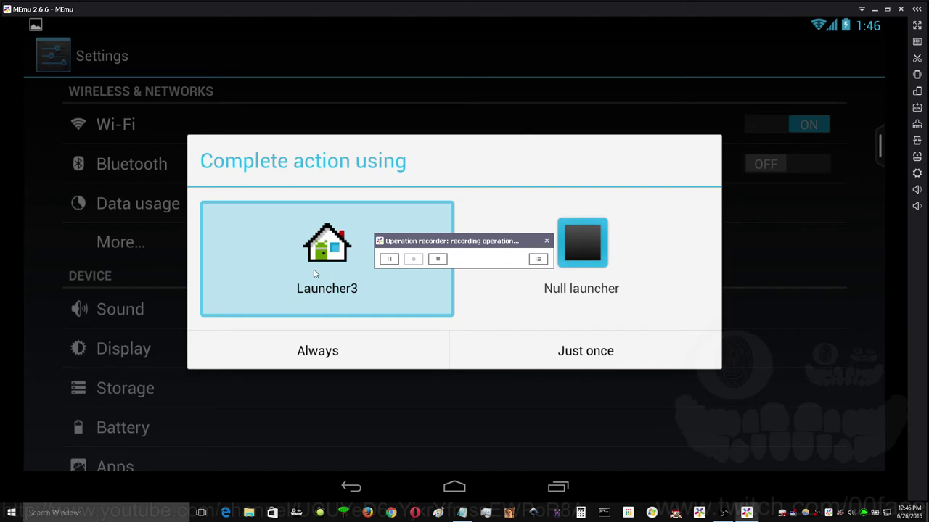
click(314, 269)
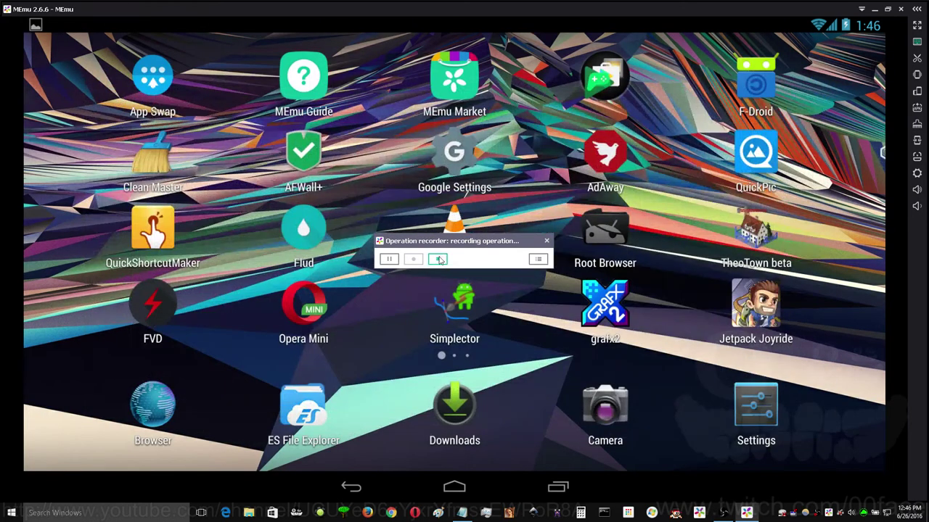
Step: Stop the operation recording and play back the recorded script My script1
click(439, 260)
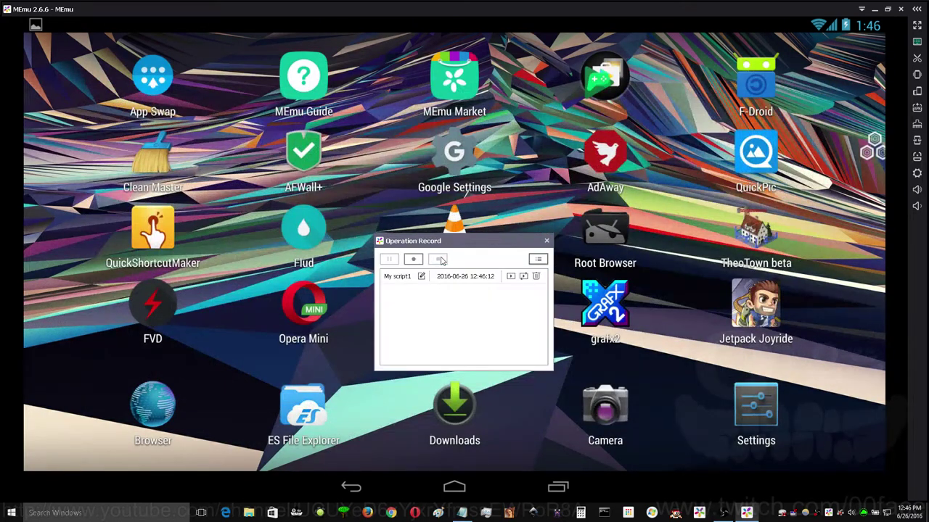
click(510, 276)
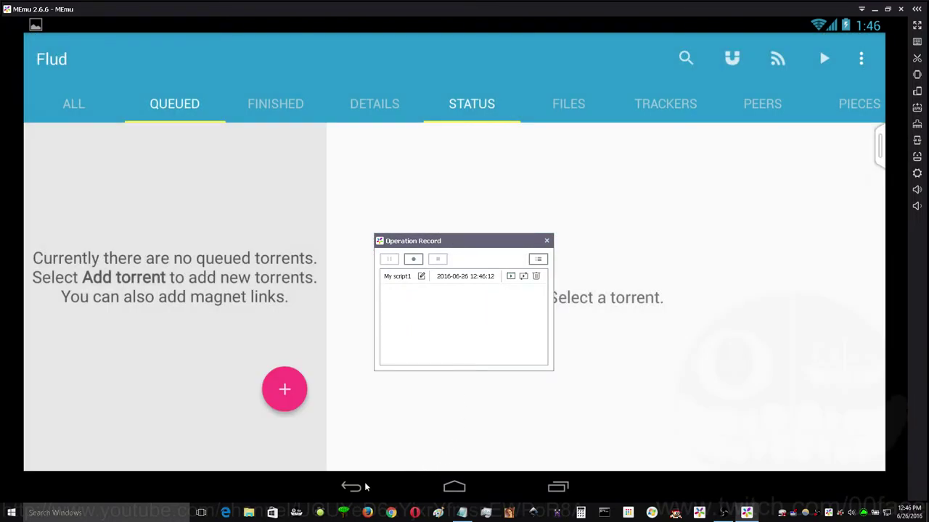
Step: Leave Flud for the home screen, delete the recorded script My script1, and close the operation recorder
click(356, 492)
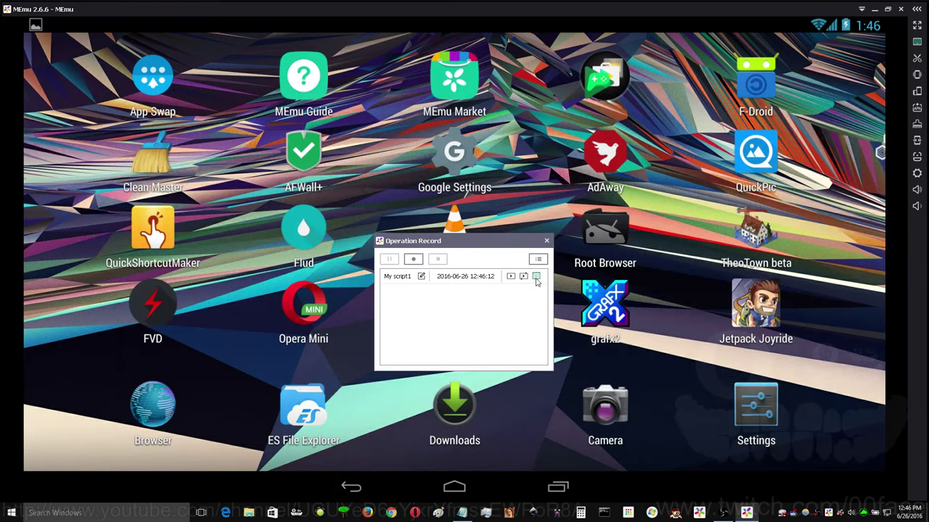
click(536, 276)
click(441, 326)
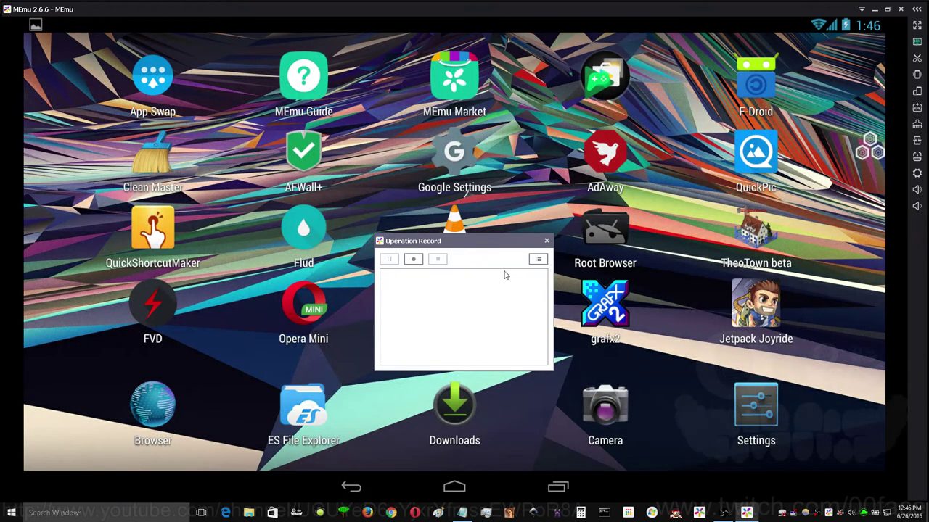
click(545, 242)
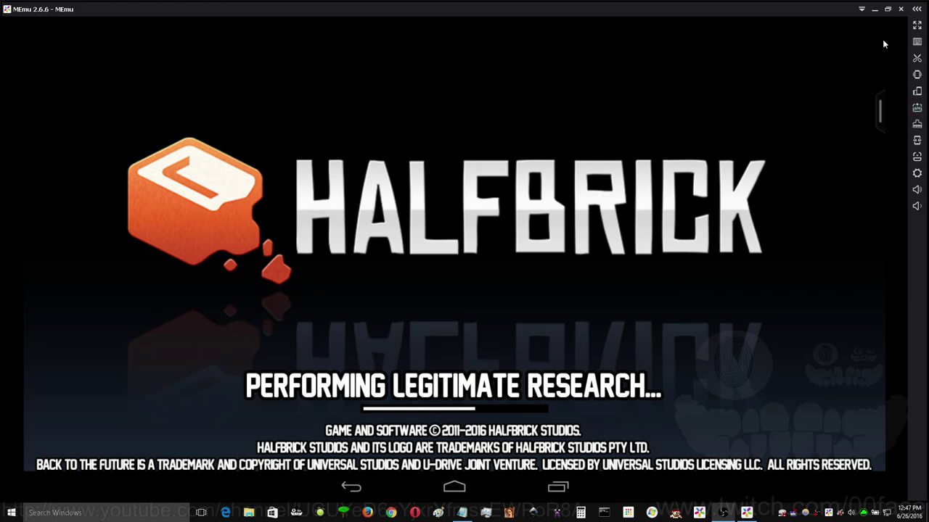
Step: Read the emulator's FAQ answers on start-up problems, Wi-Fi connection and copy/paste, and close the FAQ window
click(860, 11)
click(841, 39)
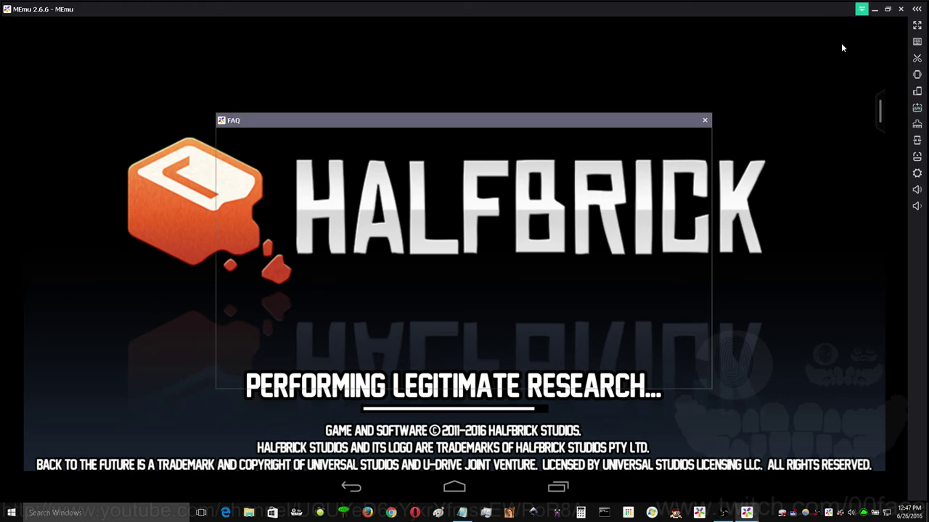
click(303, 171)
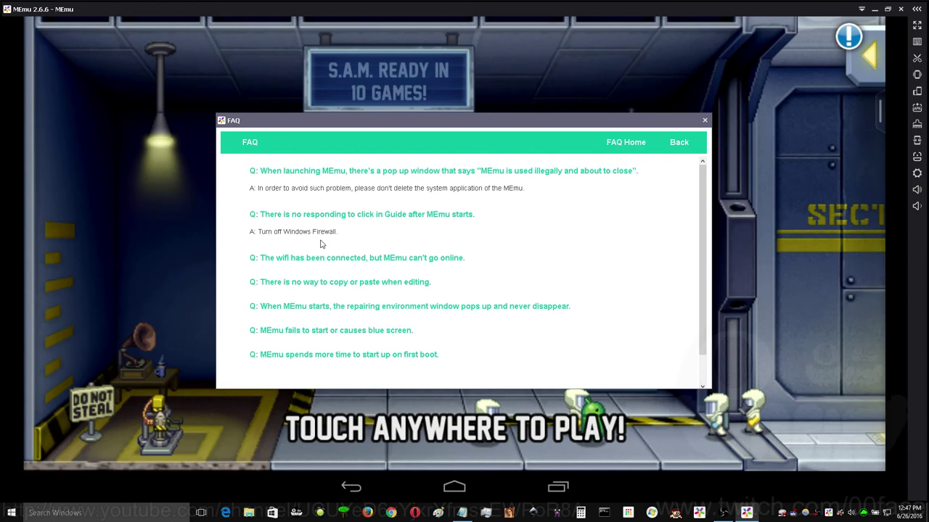
click(308, 257)
click(296, 331)
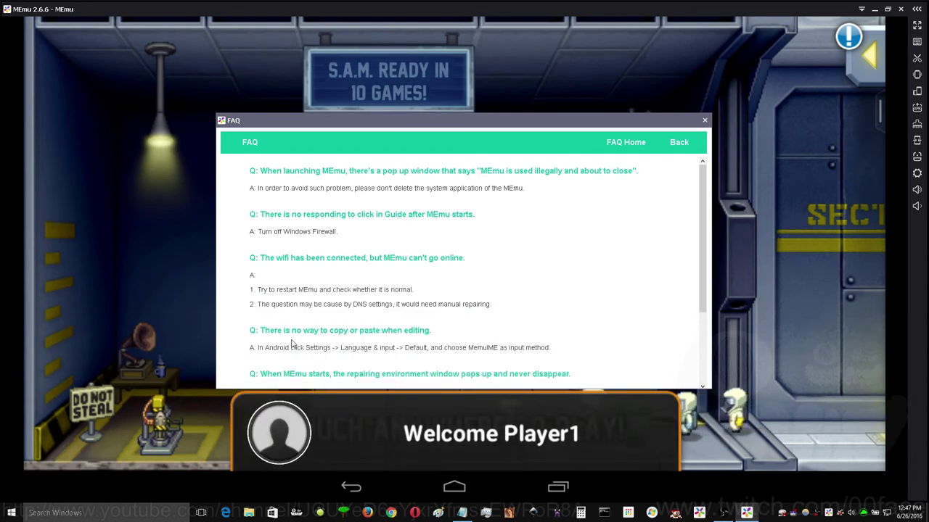
click(703, 121)
Step: Play a round of Jetpack Joyride and quit it from the pause screen
click(498, 287)
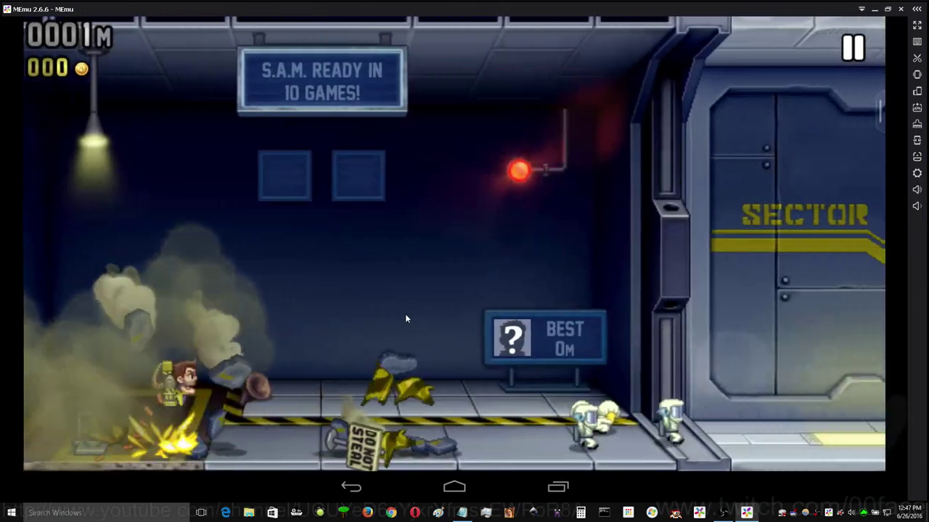
drag(405, 318, 338, 401)
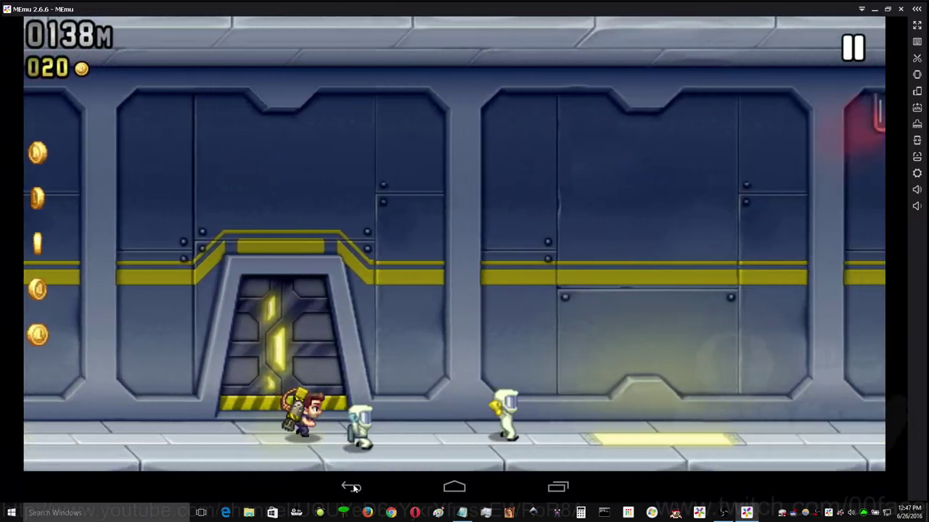
click(351, 486)
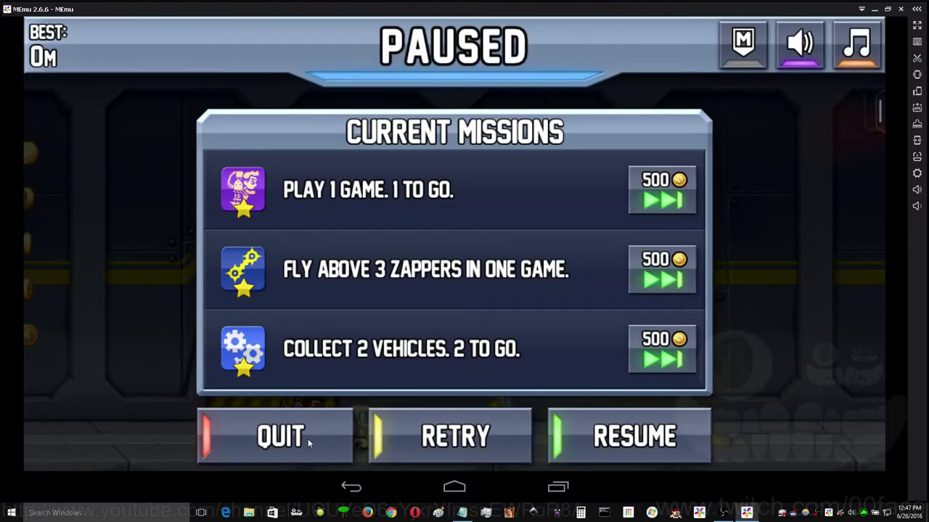
click(308, 441)
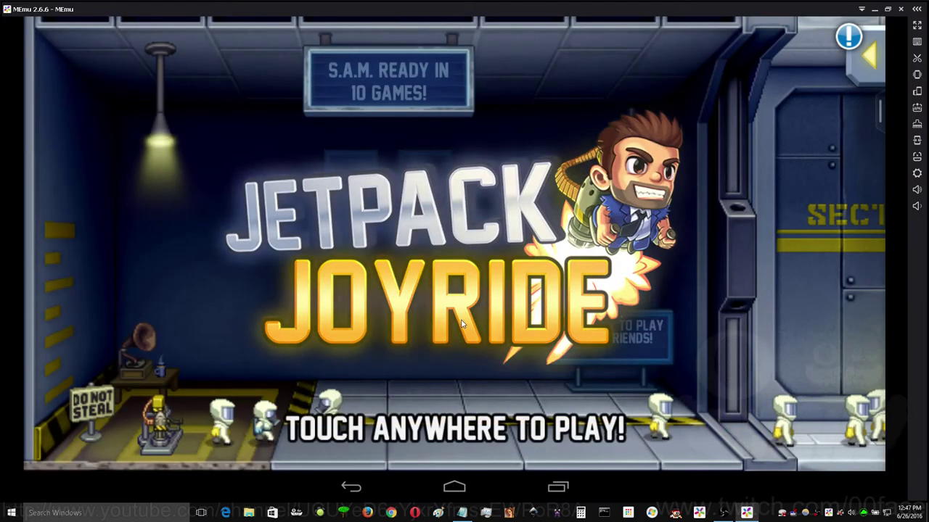
Step: Start and quit another Jetpack Joyride round, and exit the game to the Android home screen
click(458, 333)
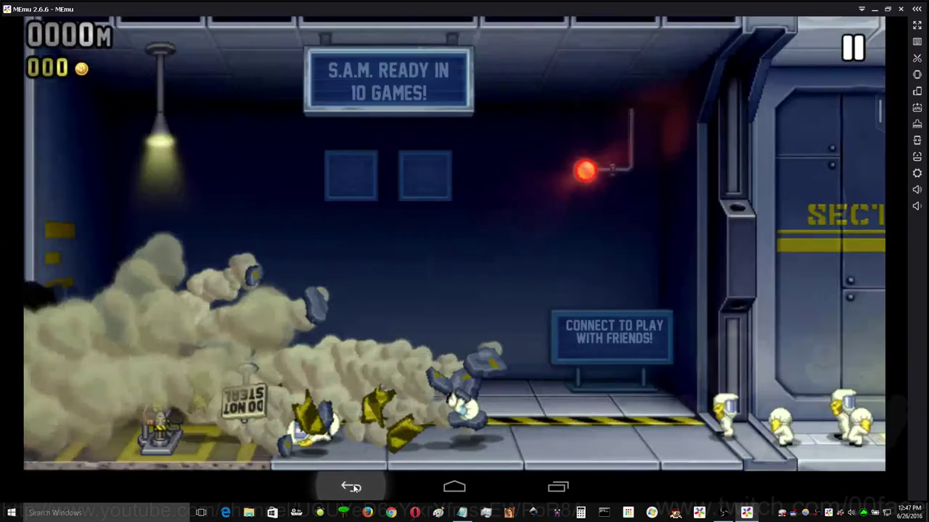
click(351, 487)
click(325, 451)
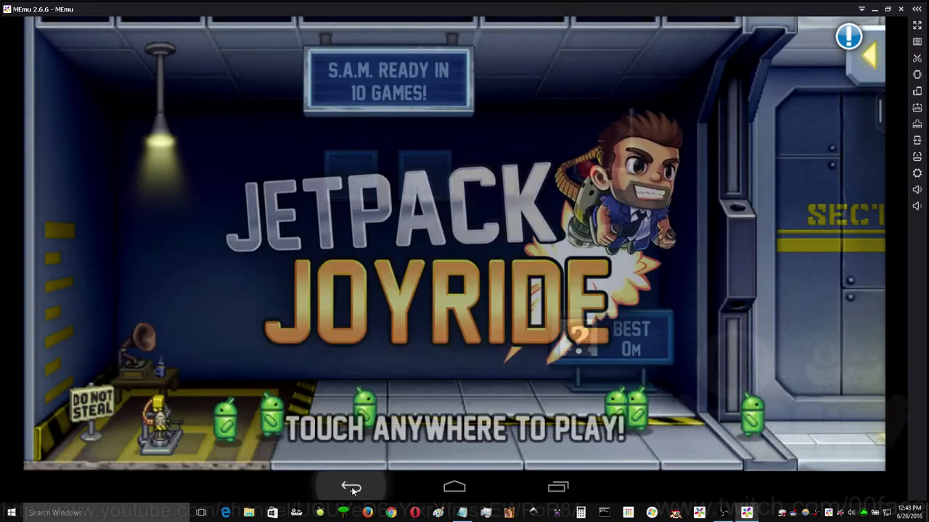
click(351, 487)
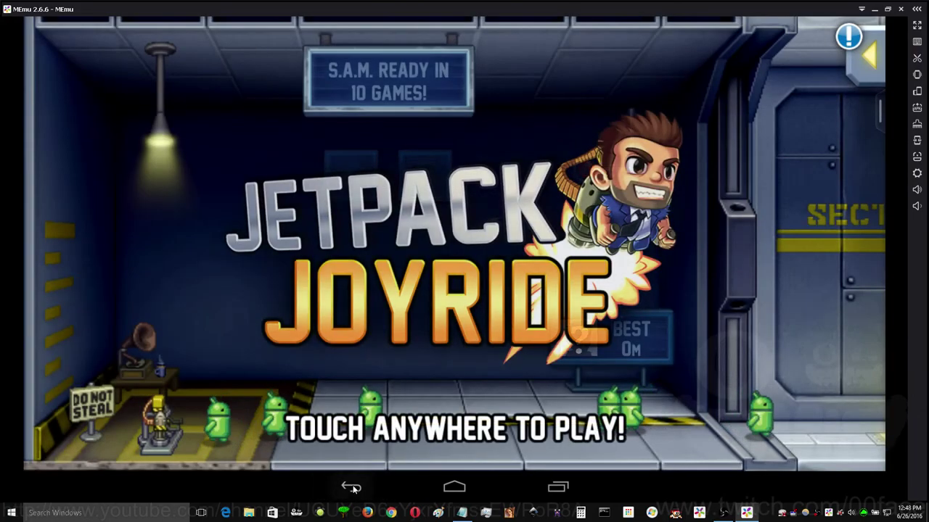
click(551, 302)
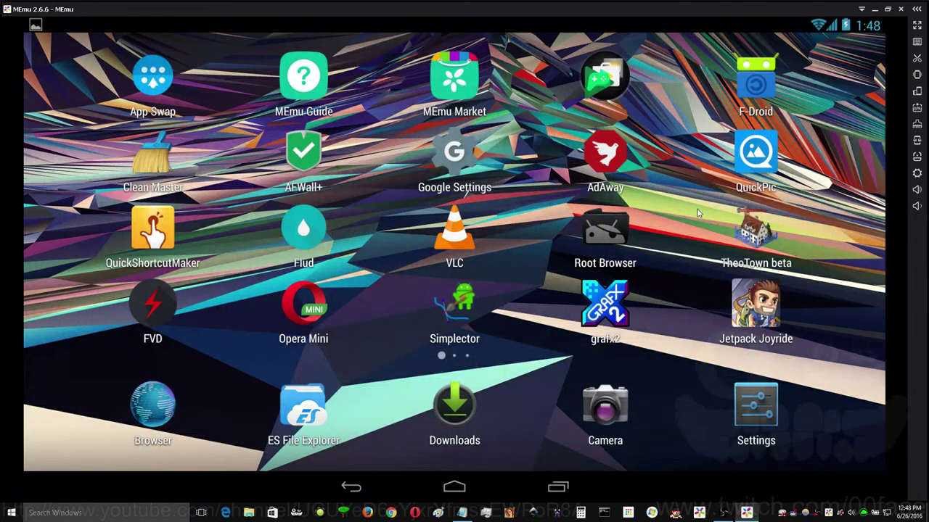
Step: View the Google Play store and return to the home screen using Null launcher
click(594, 75)
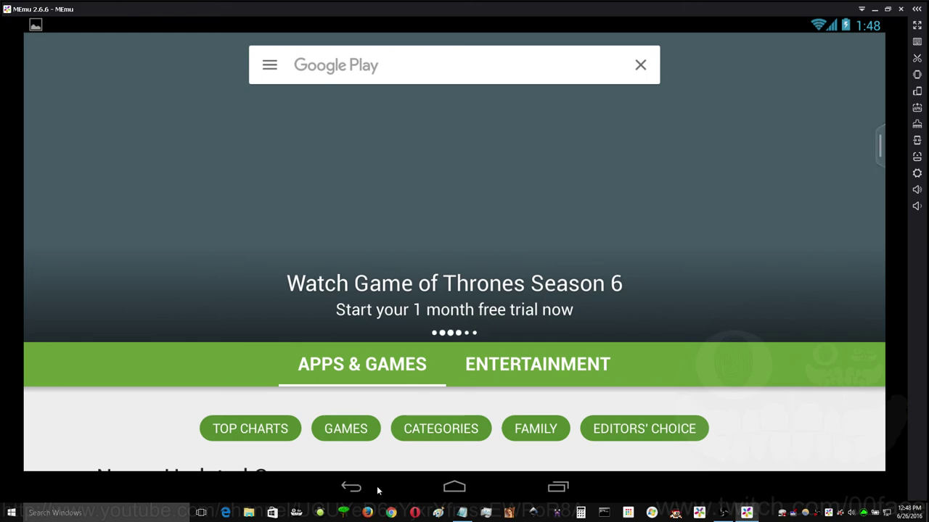
click(455, 492)
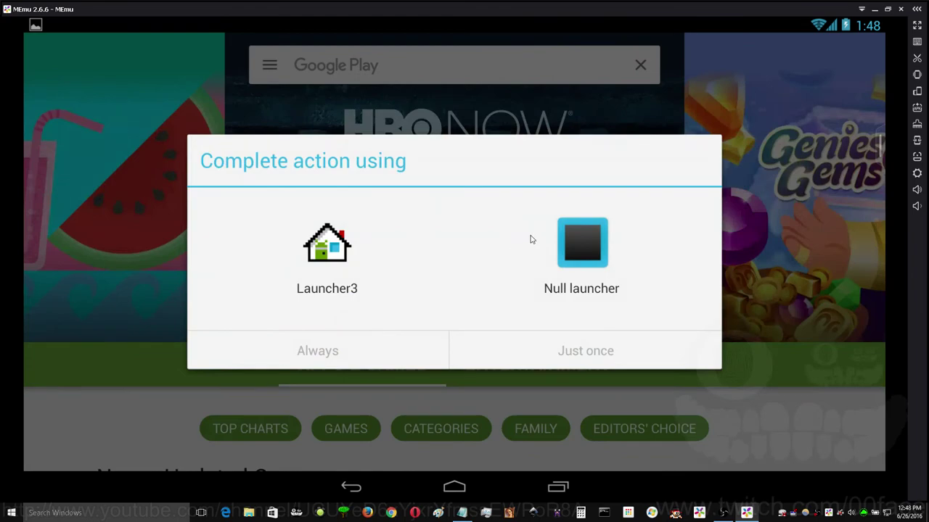
click(602, 246)
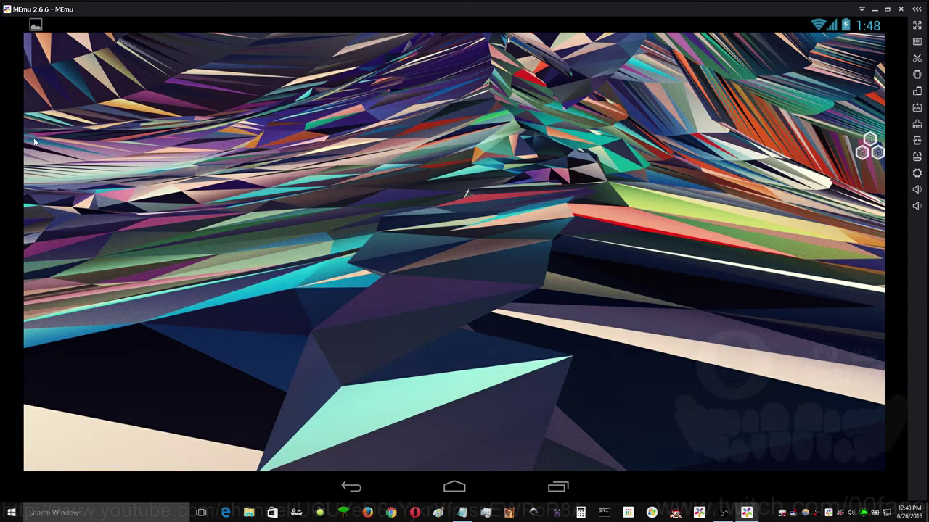
Step: Bring up the app drawer from the screen edge over the empty home screen, browse its apps, and dismiss it
drag(34, 141, 38, 125)
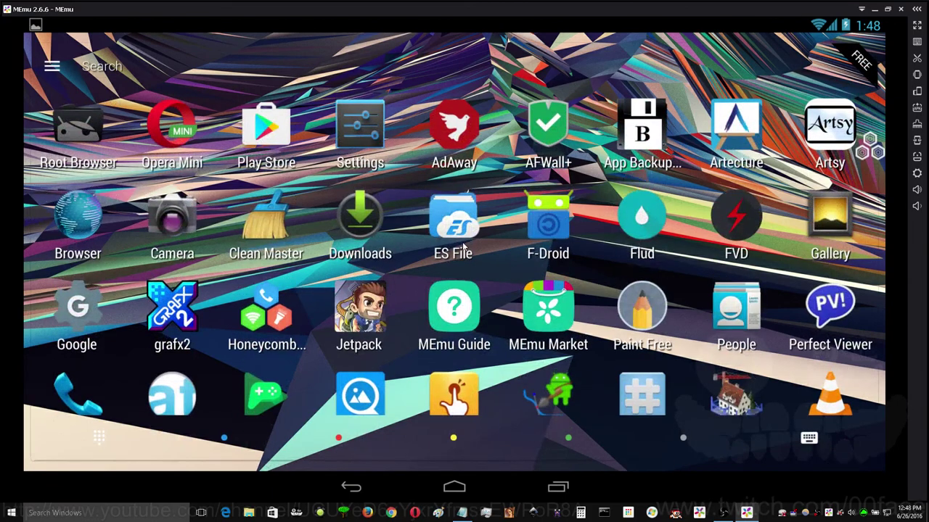
scroll(507, 291, down, 2)
scroll(617, 349, up, 2)
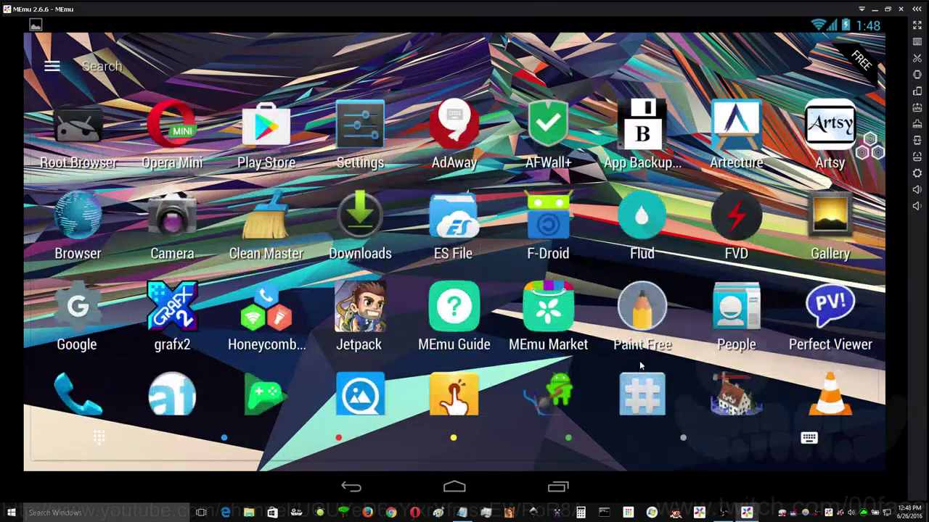
click(351, 487)
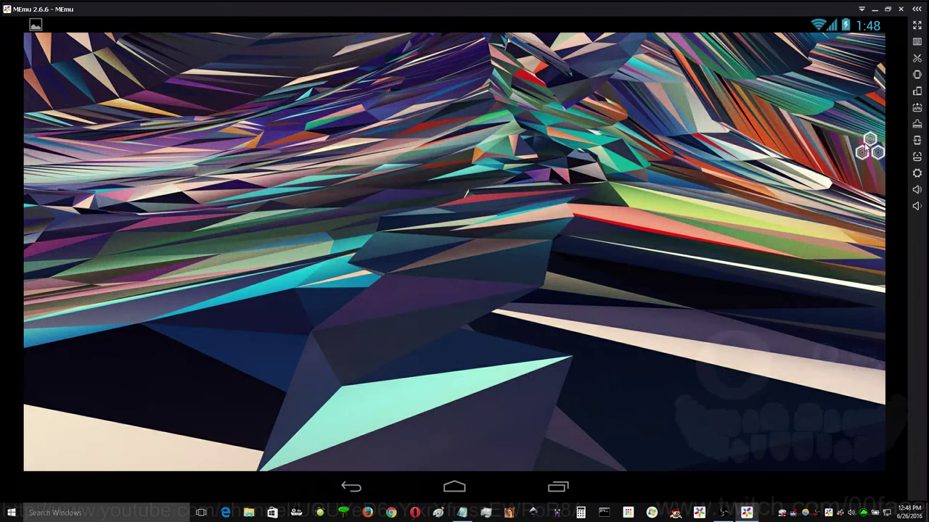
Step: View and close the hexagonal shortcut overlay, and clear the Android notifications from the notification shade
click(868, 146)
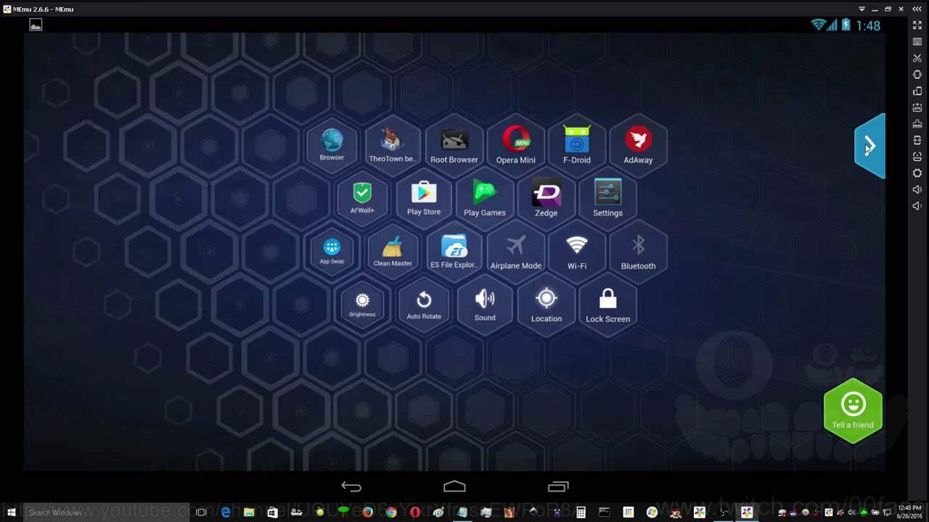
click(867, 148)
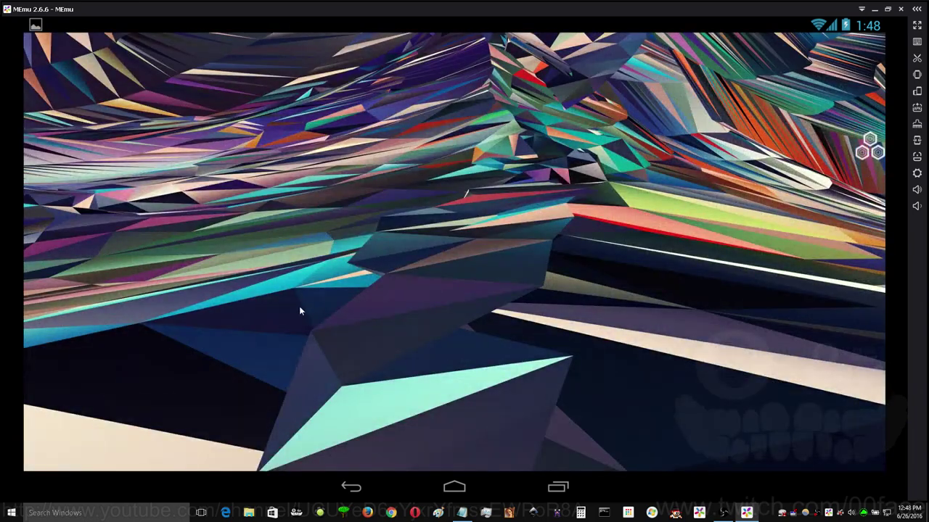
drag(294, 35, 291, 363)
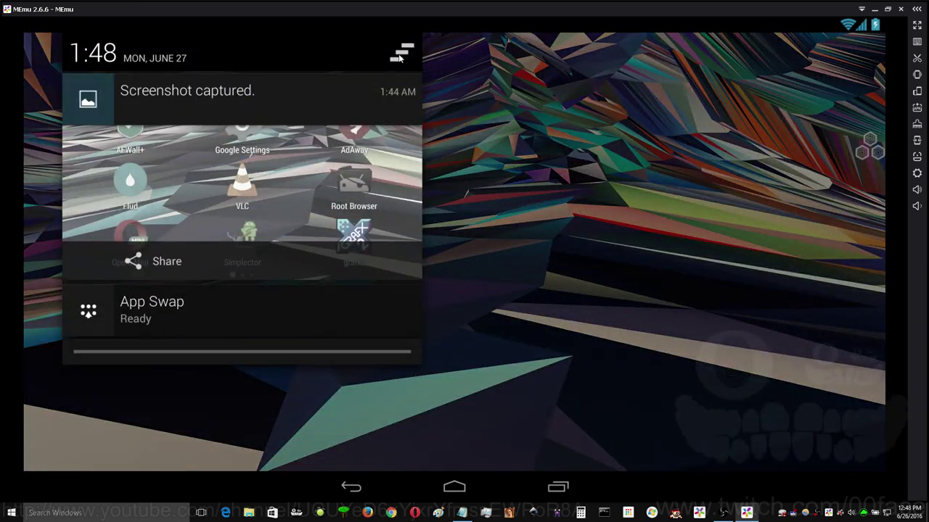
click(401, 58)
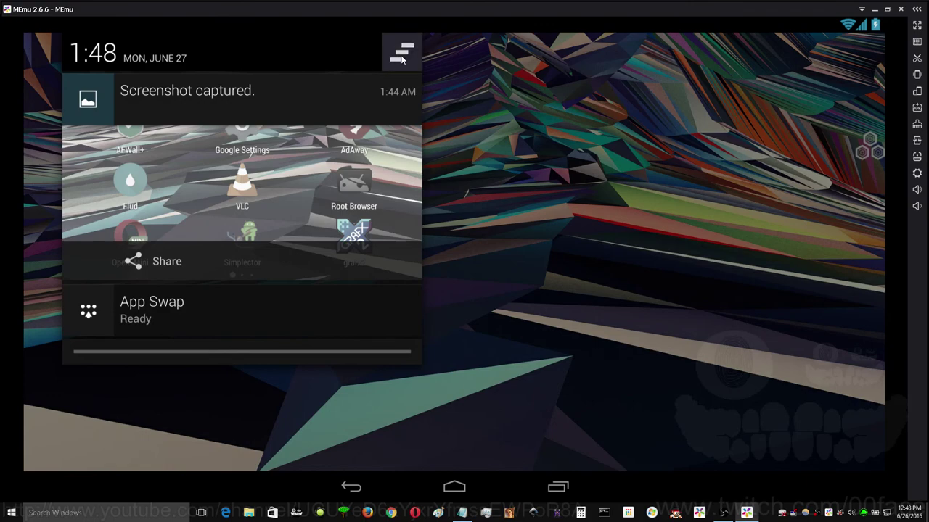